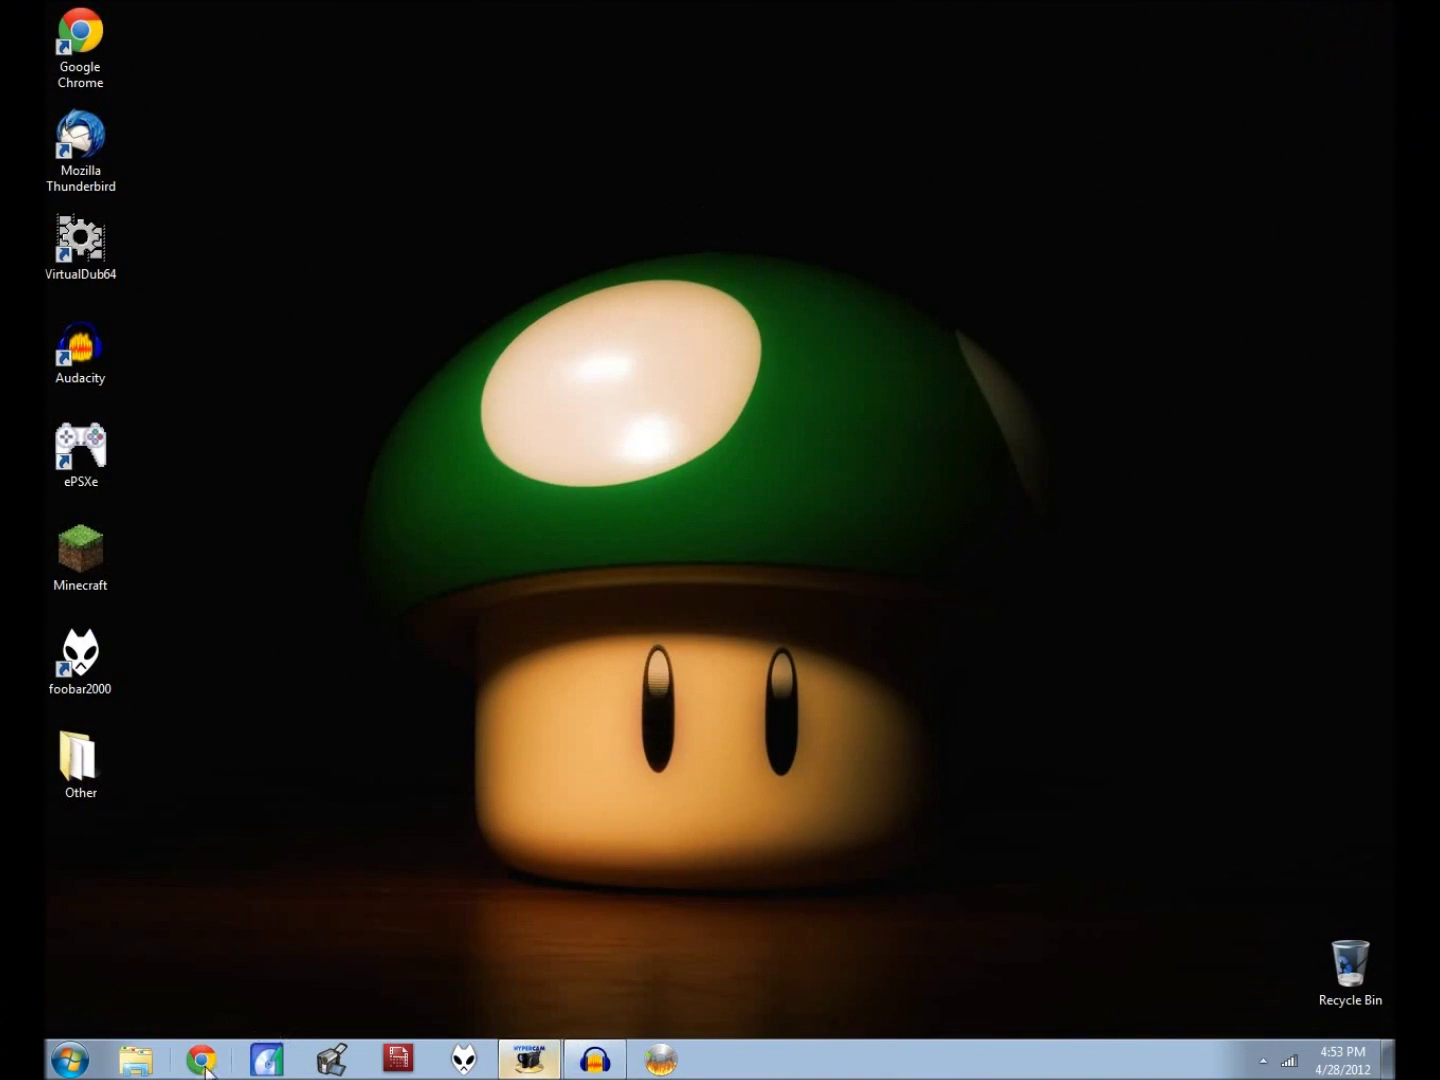
Step: Visit the ImgBurn website's download page in the browser, then close the browser
left_click(206, 1067)
type("imgburn.com")
key("Return")
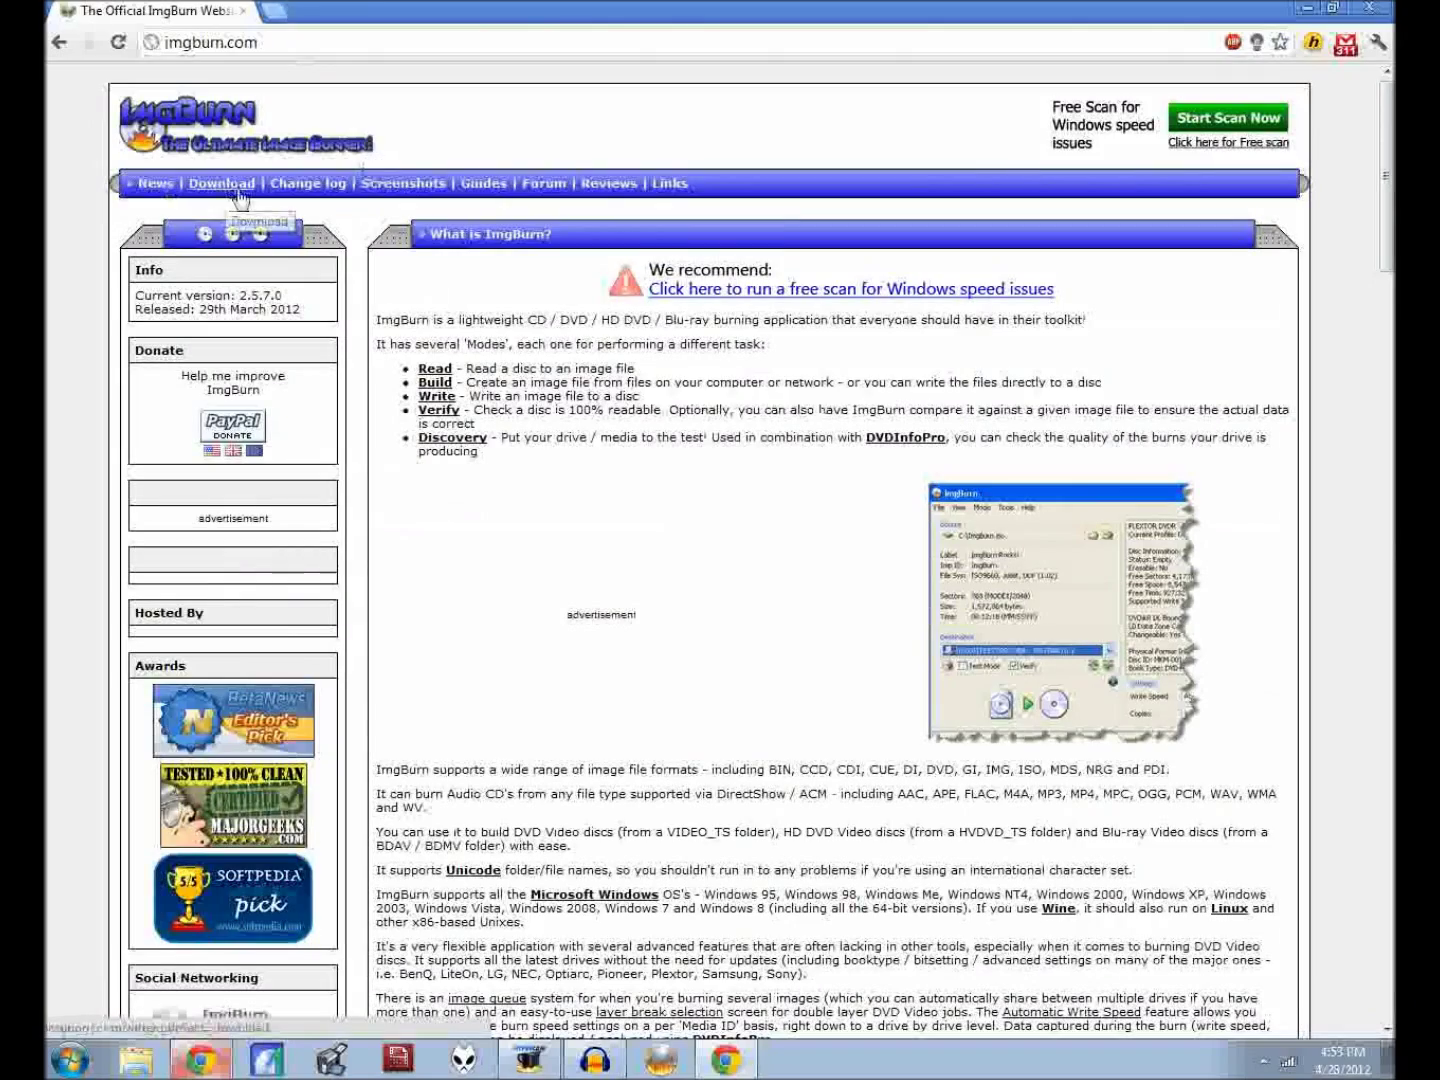
left_click(235, 187)
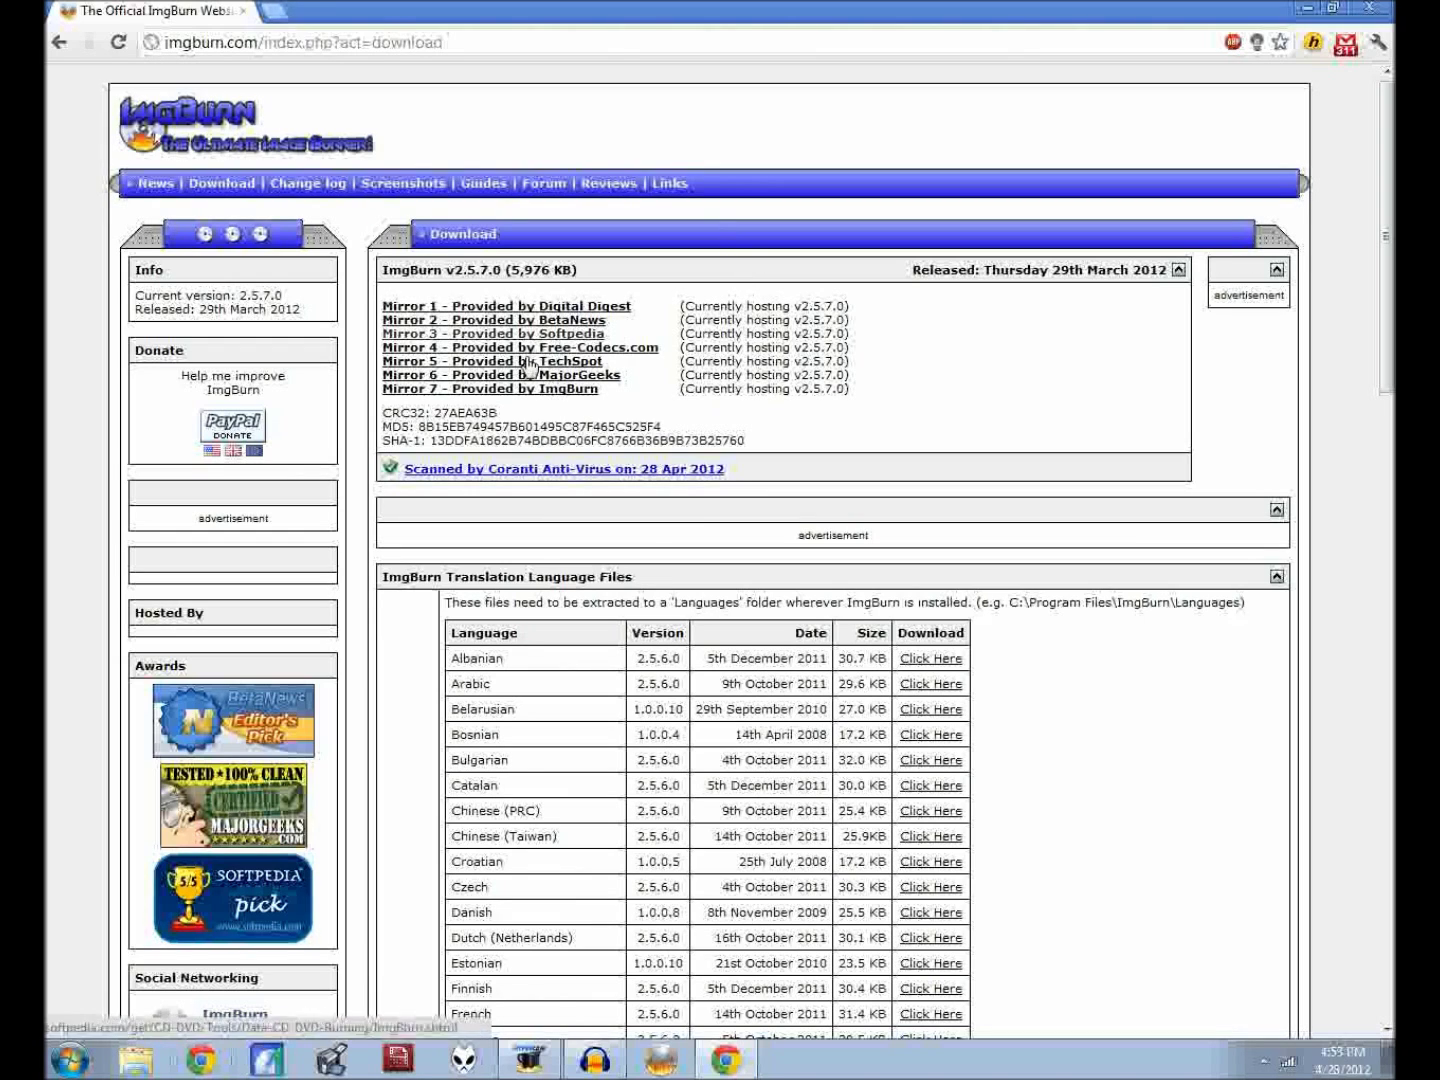
left_click(1370, 8)
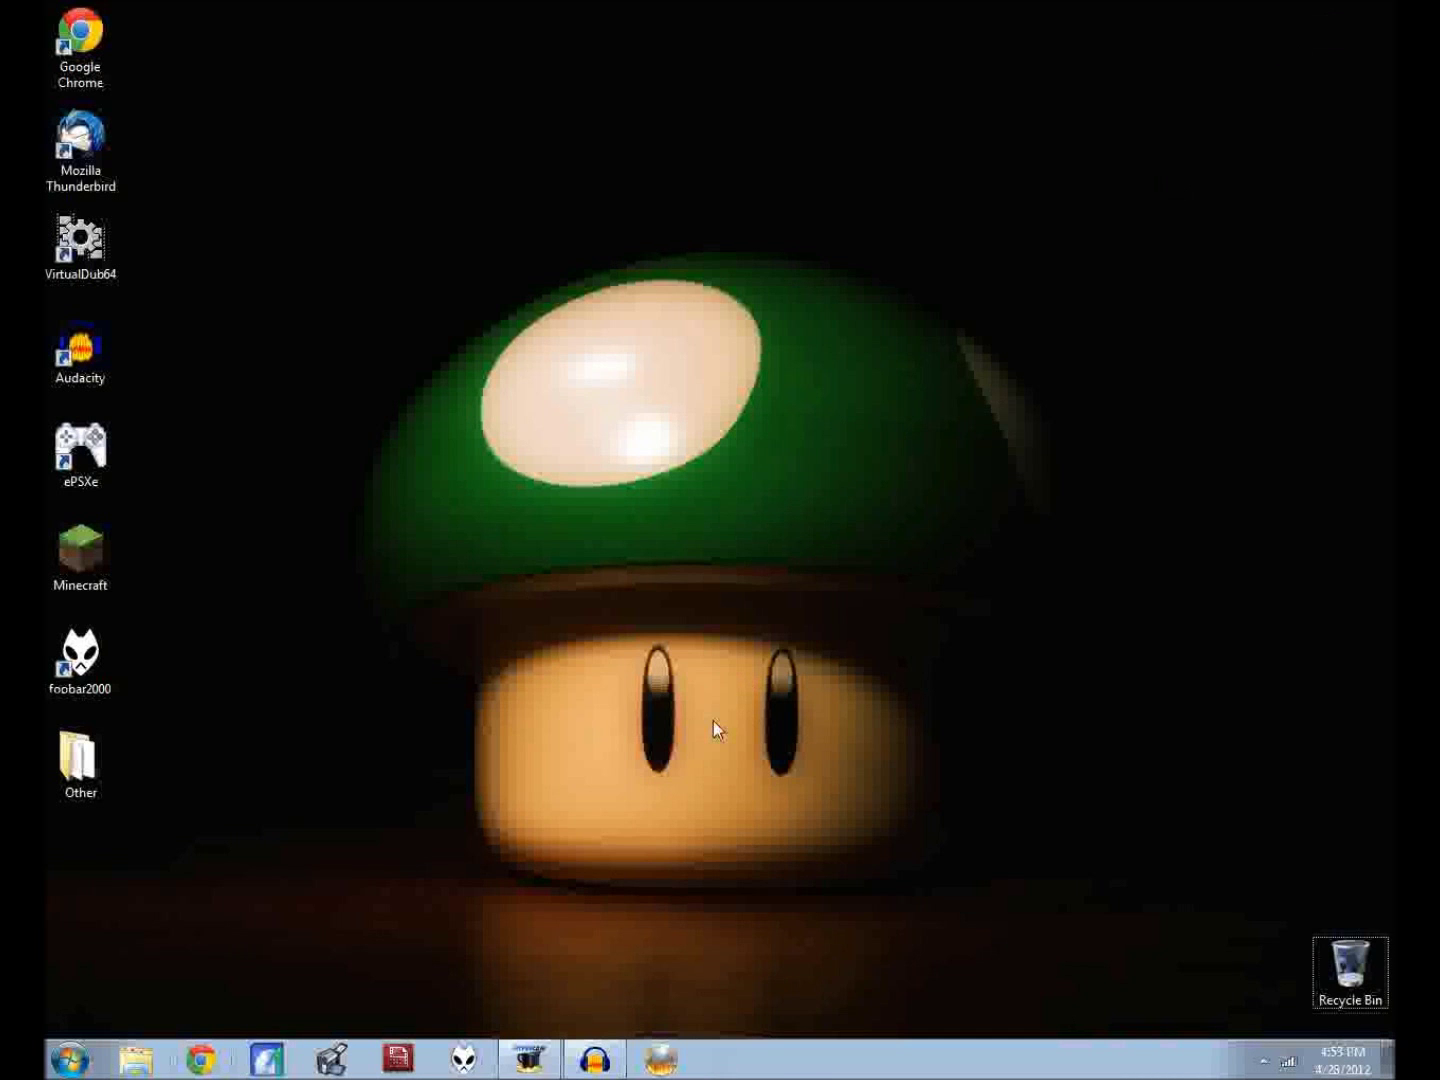
Step: Launch ImgBurn and use Create image file from disc to read drive E: into SLUS_20013.ISO
left_click(661, 1057)
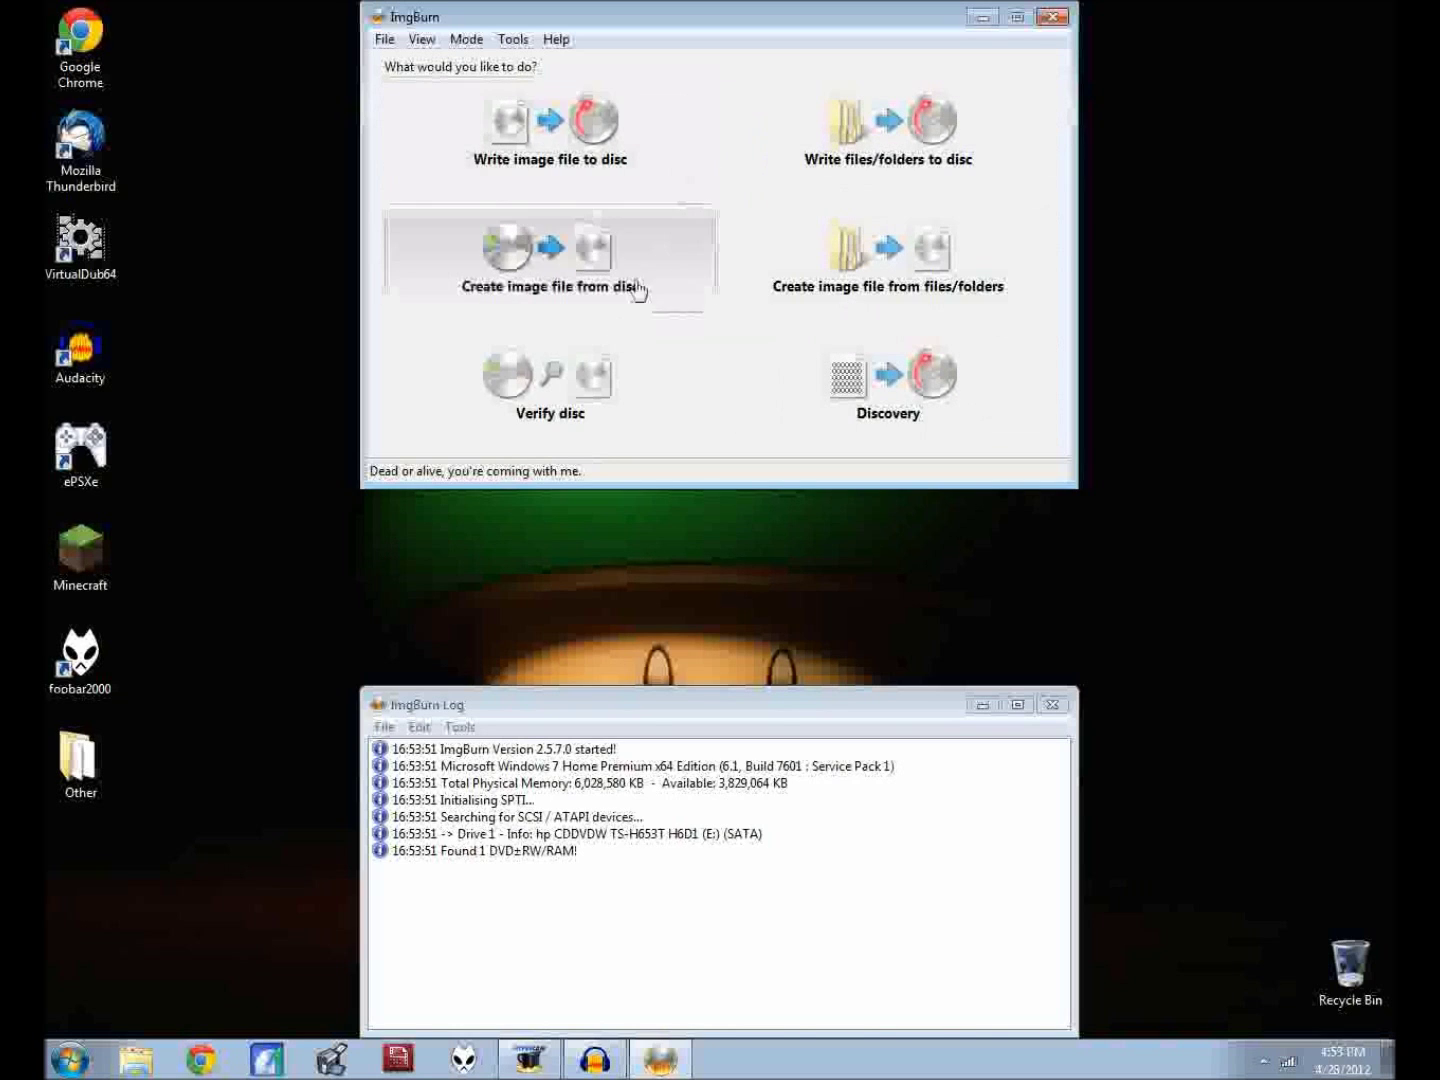
left_click(463, 41)
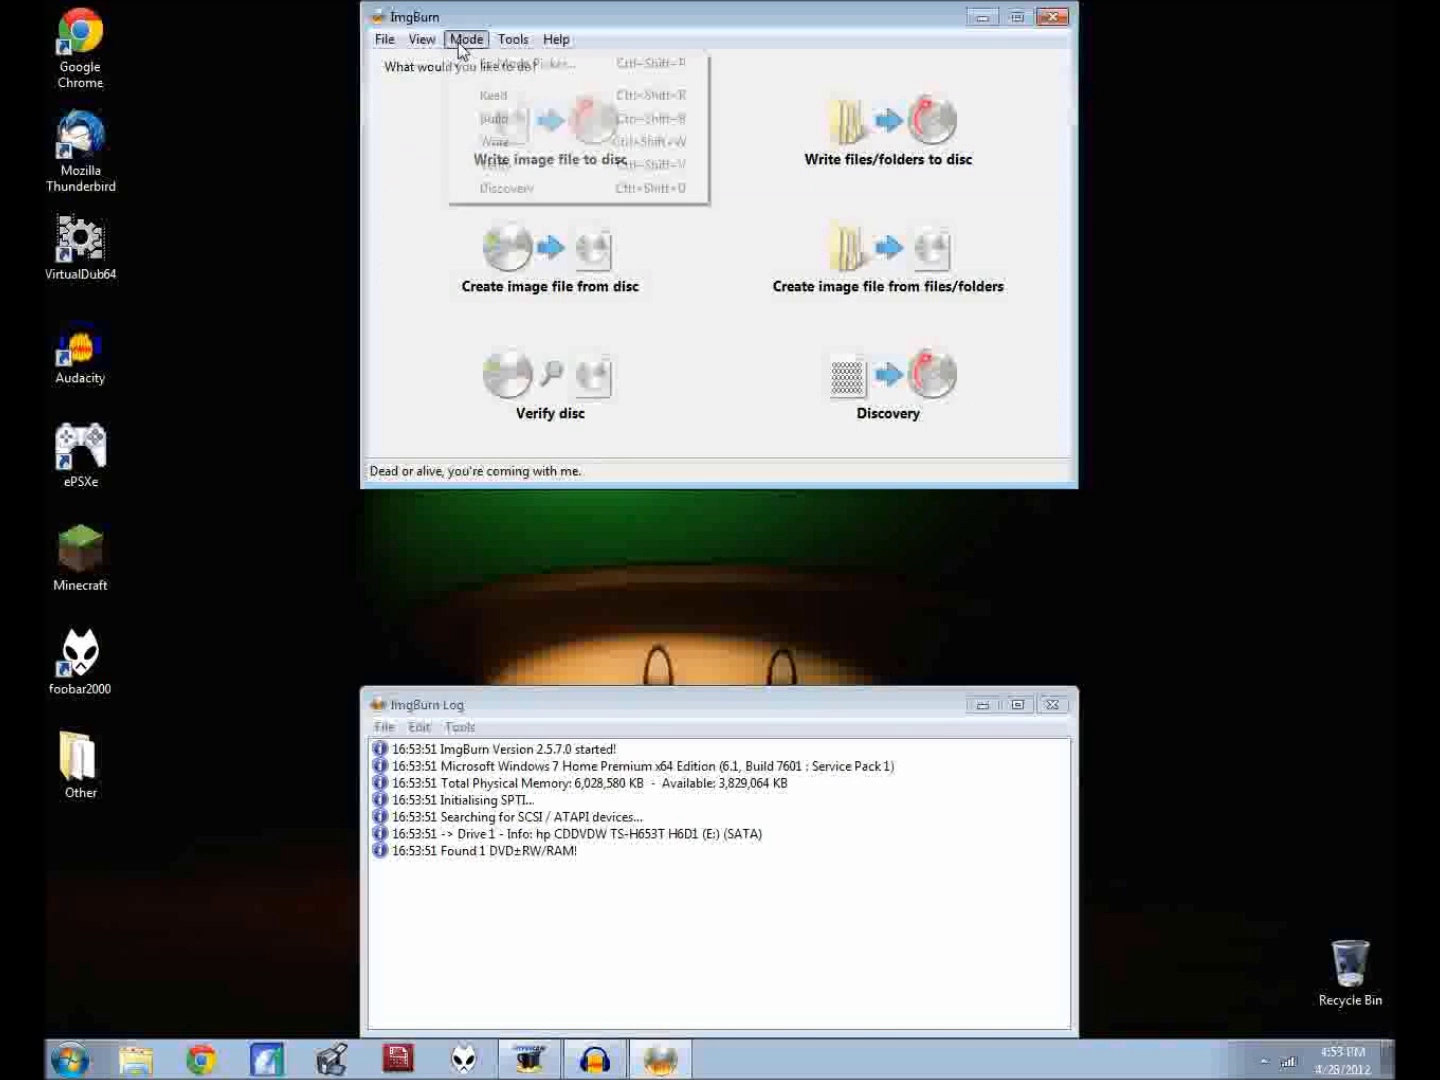
left_click(485, 64)
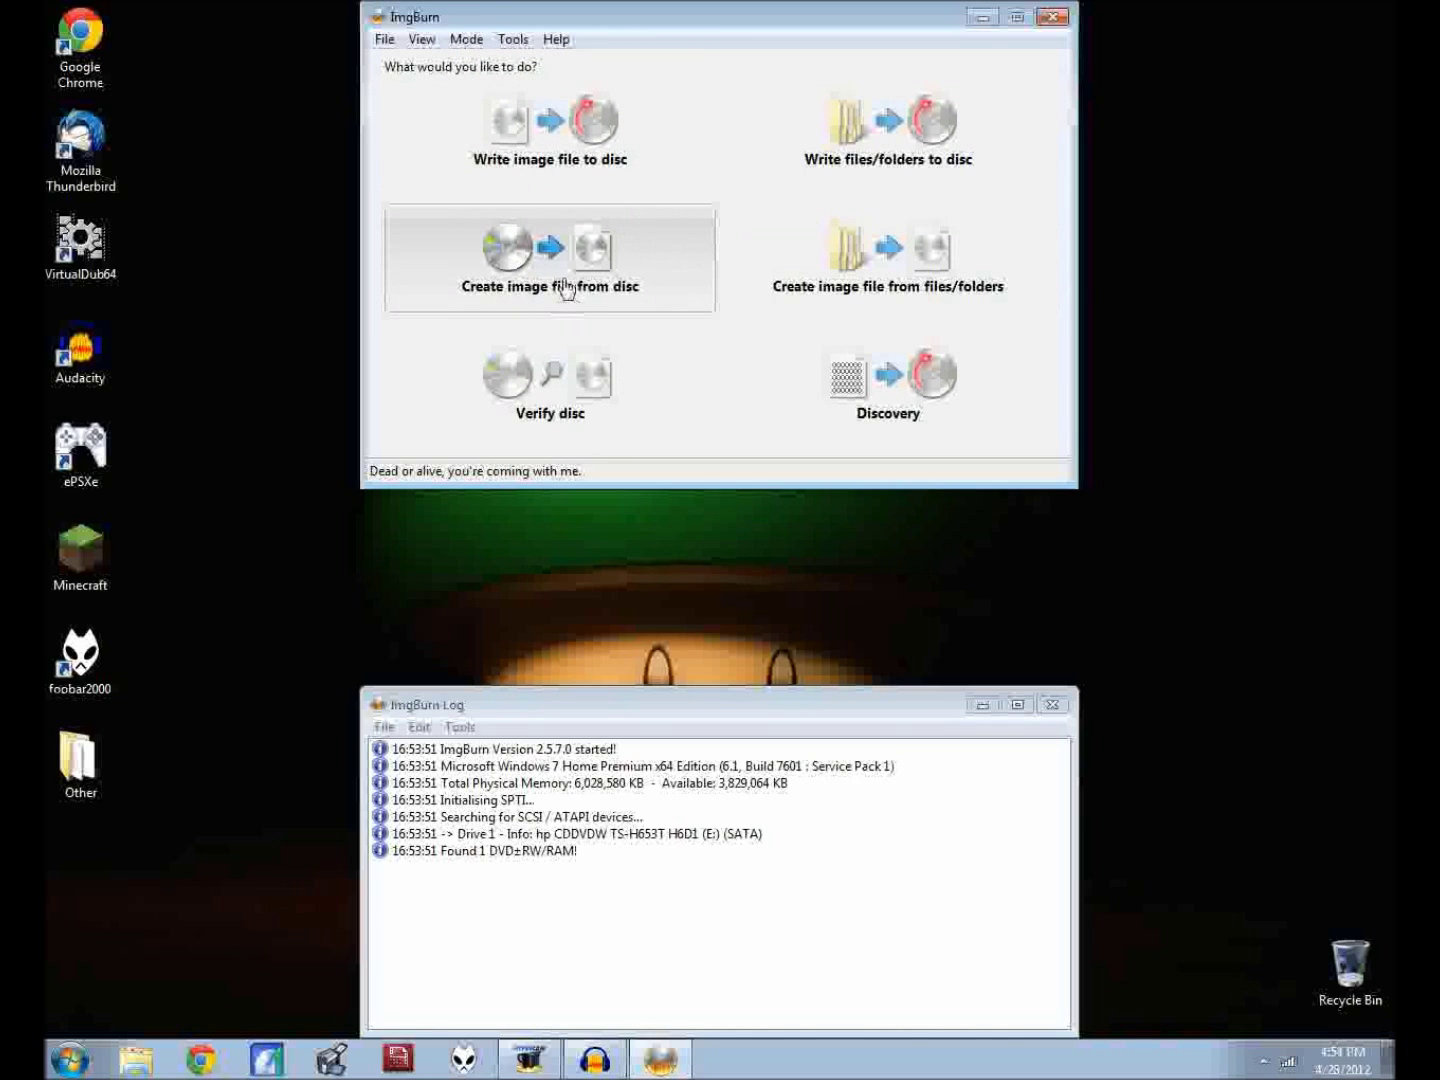
left_click(510, 276)
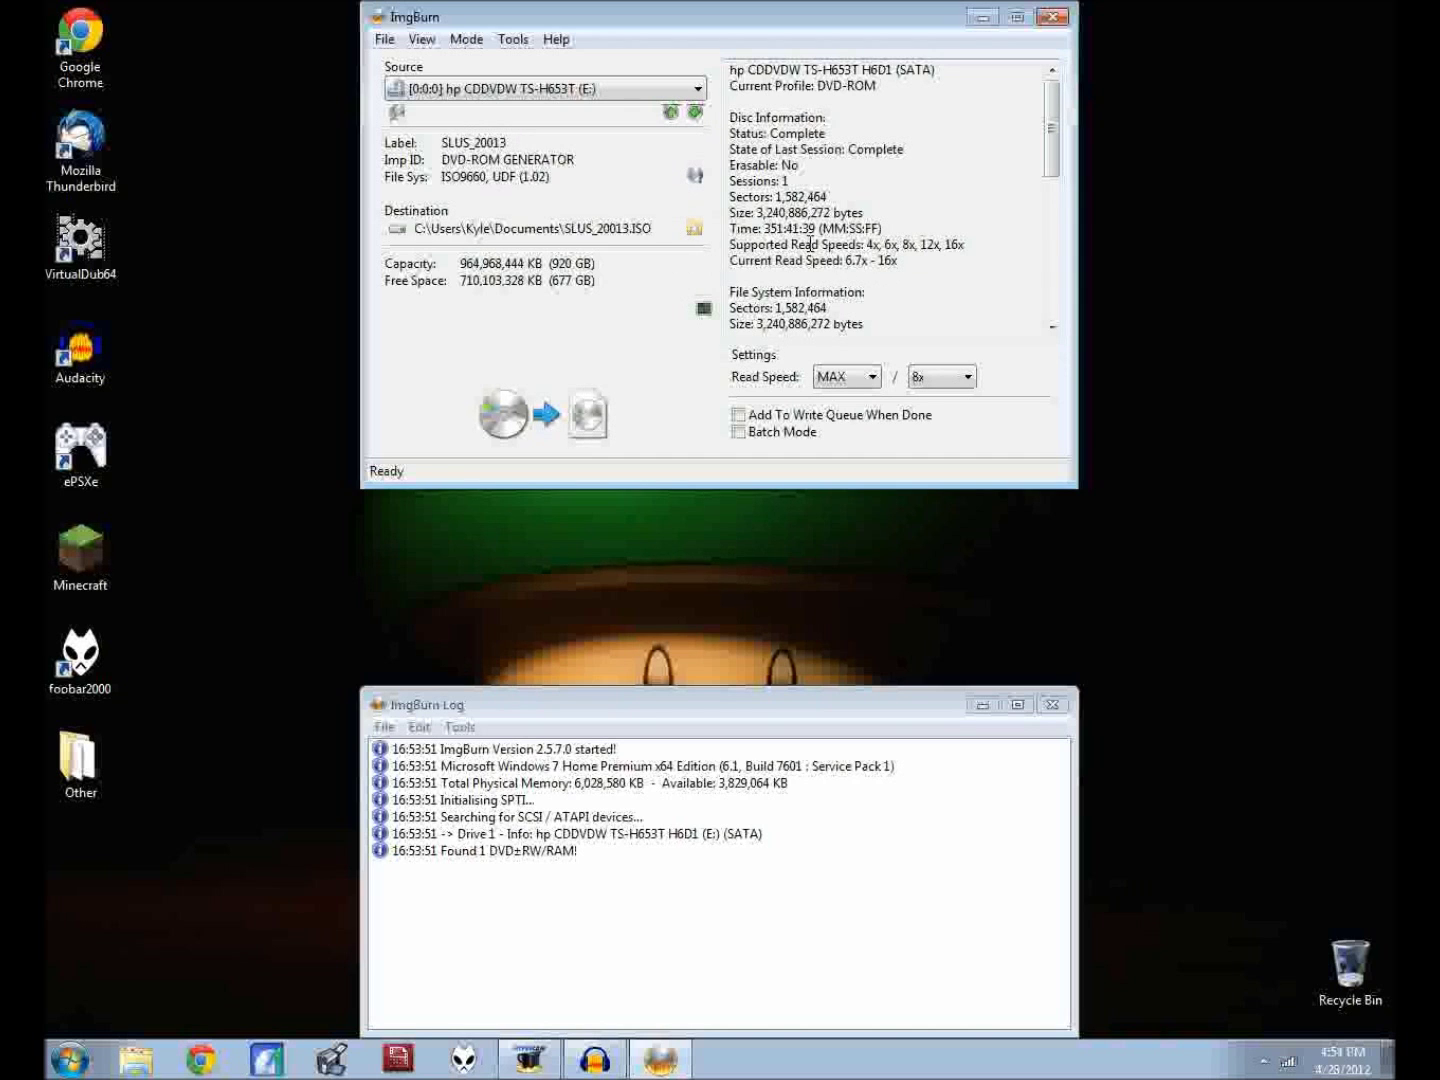
scroll(1042, 155, "down", 5)
scroll(1035, 150, "up", 5)
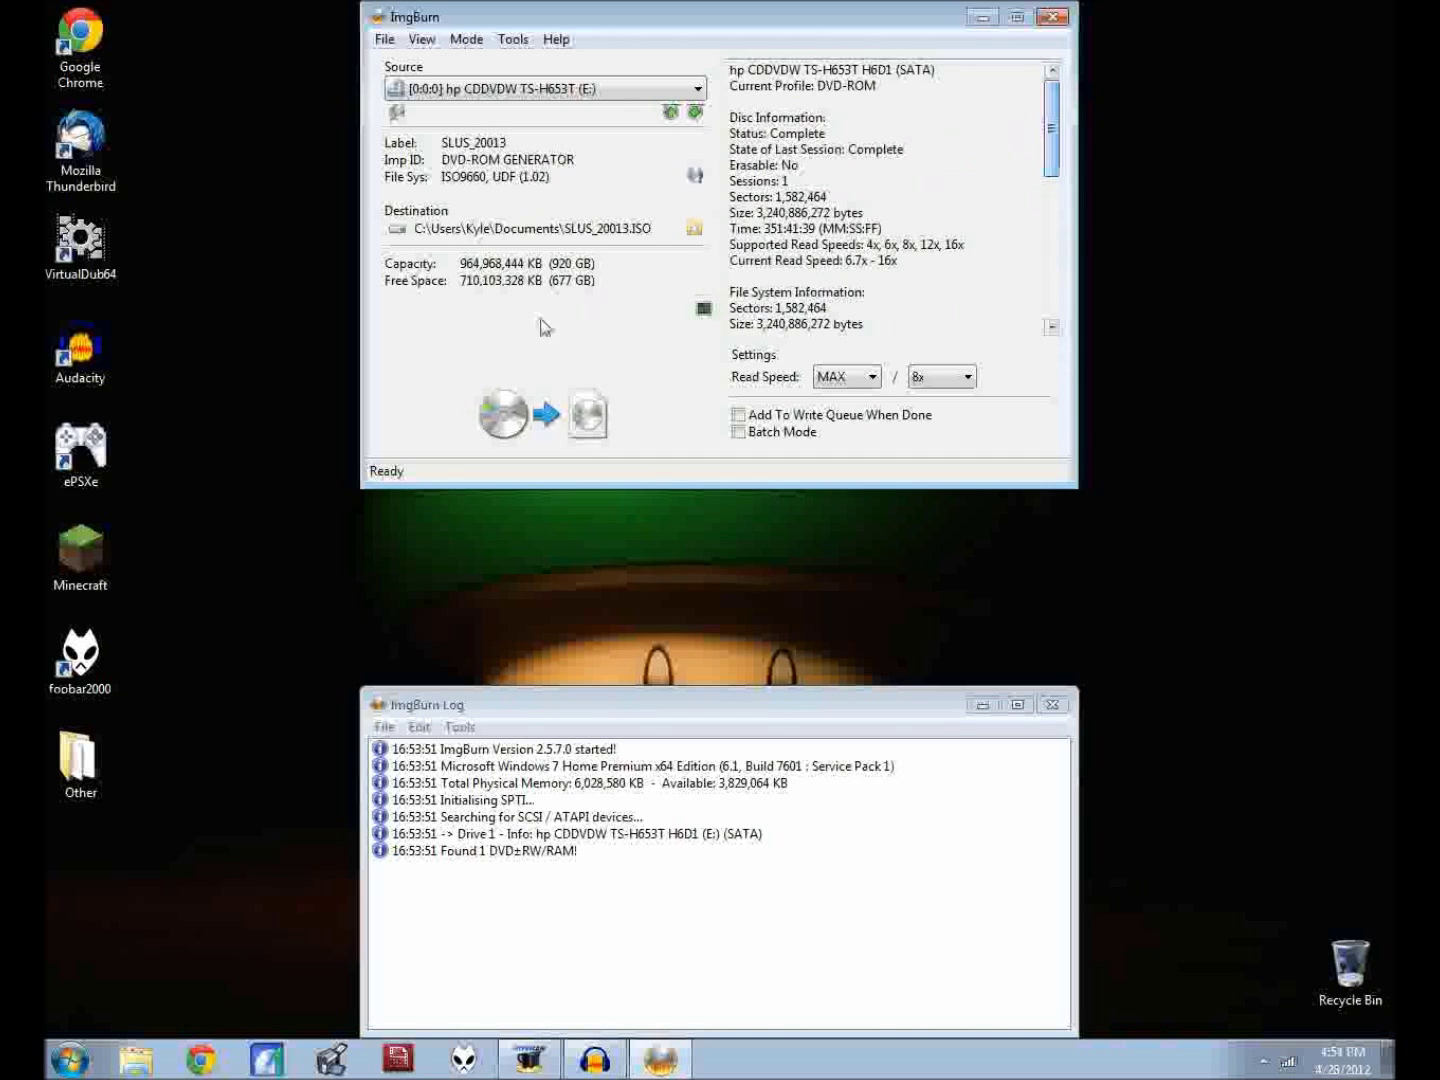
left_click(565, 425)
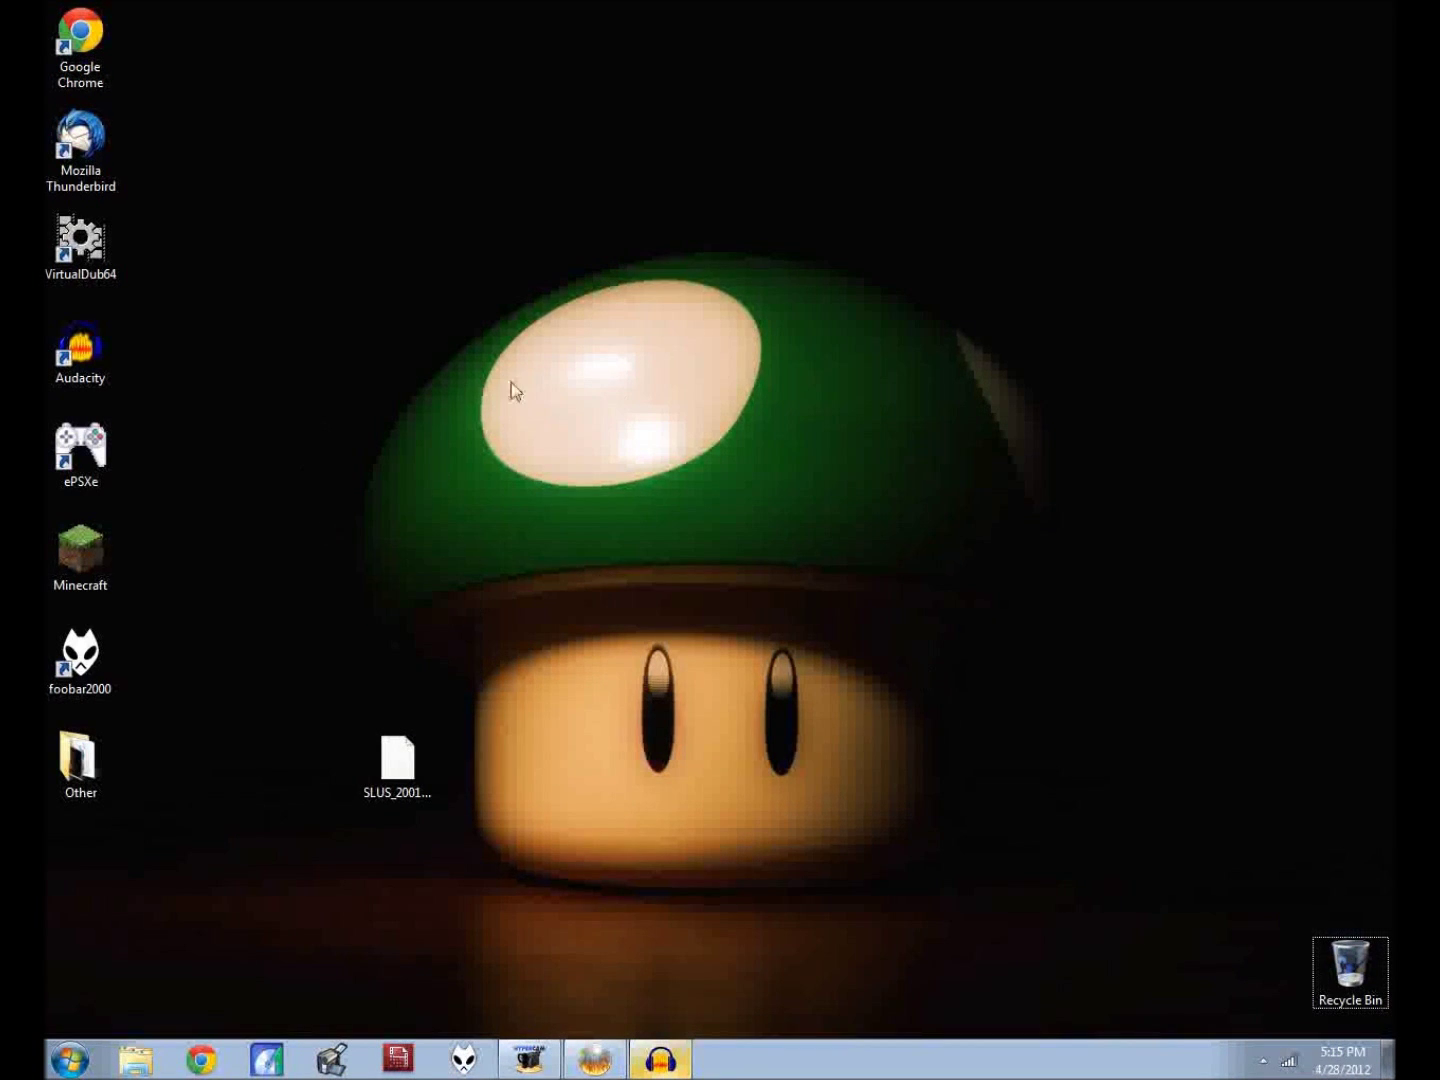
Step: Move the ripped SLUS_20013.ISO file on the desktop, then open a new Chrome window
left_click_drag(397, 768, 798, 488)
left_click(885, 653)
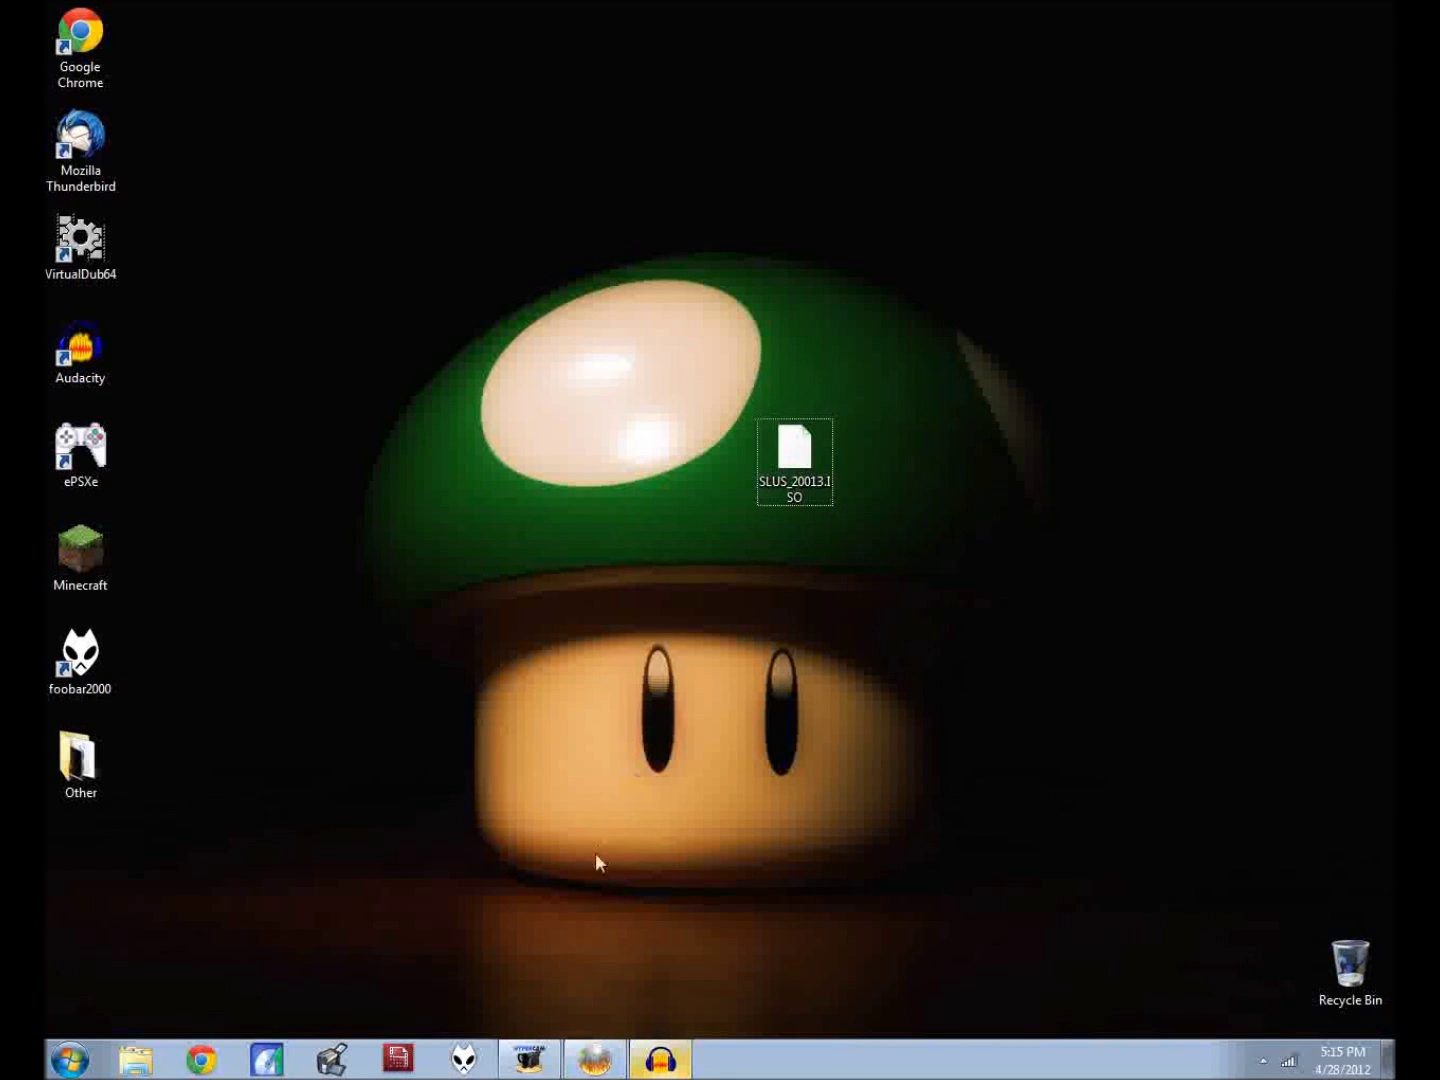
mouse_move(592, 1004)
left_click(202, 1058)
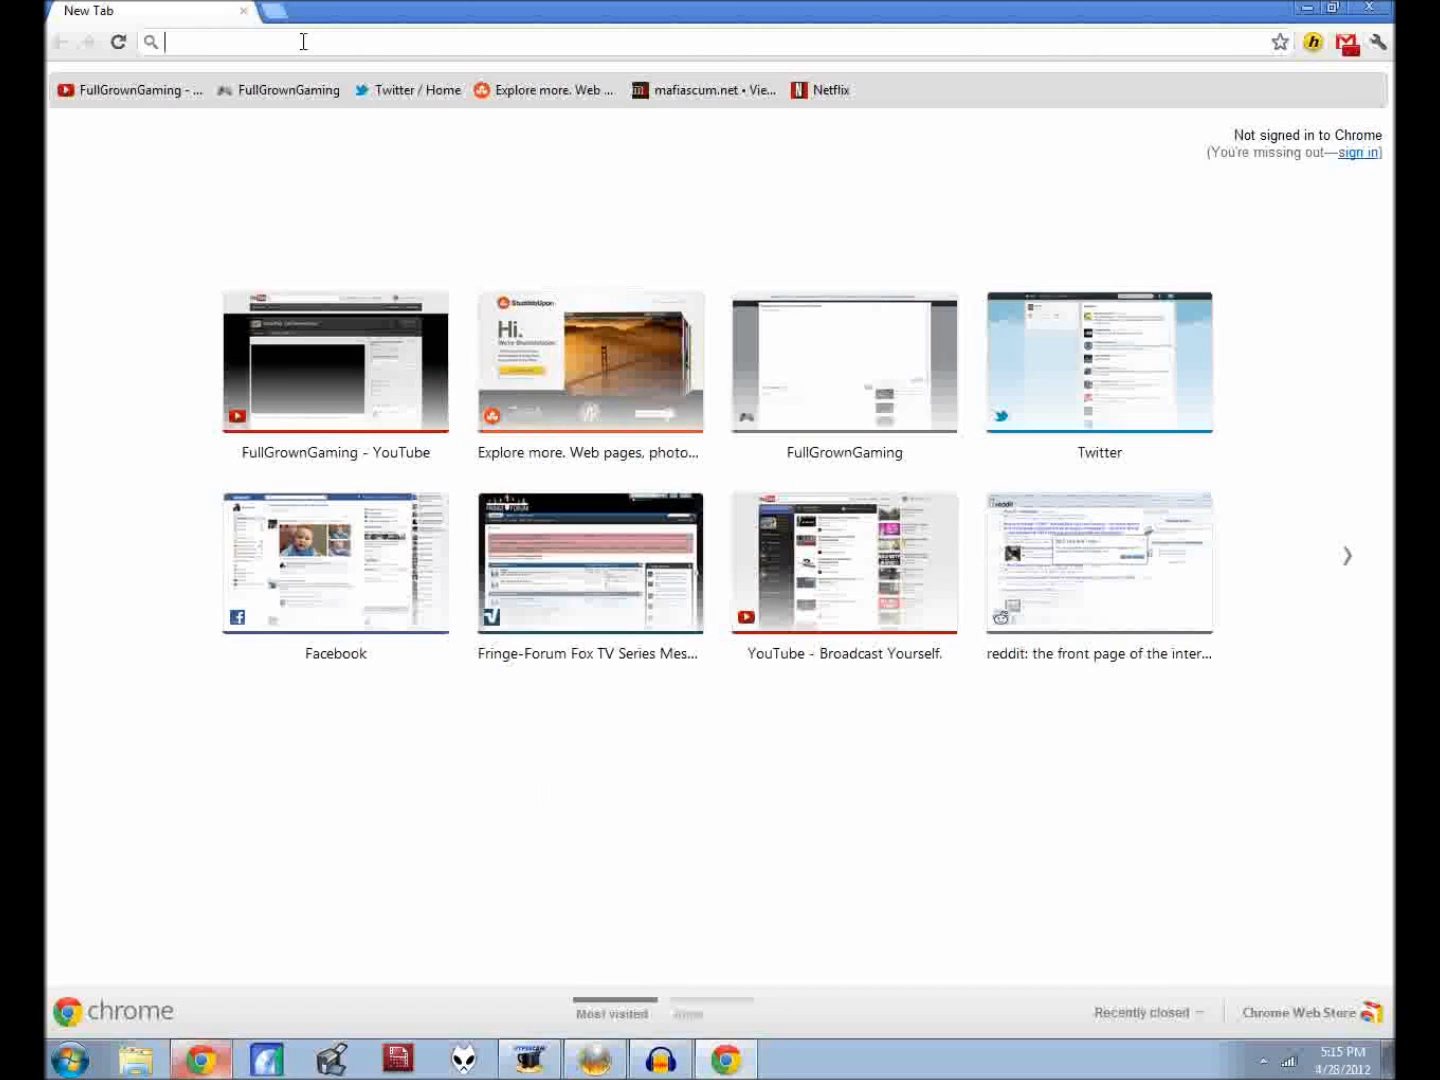
Step: Search 'esr patcher' and download ESR disc patcher GUI v0.24a.rar from the ESR public beta thread
type("esr patcher")
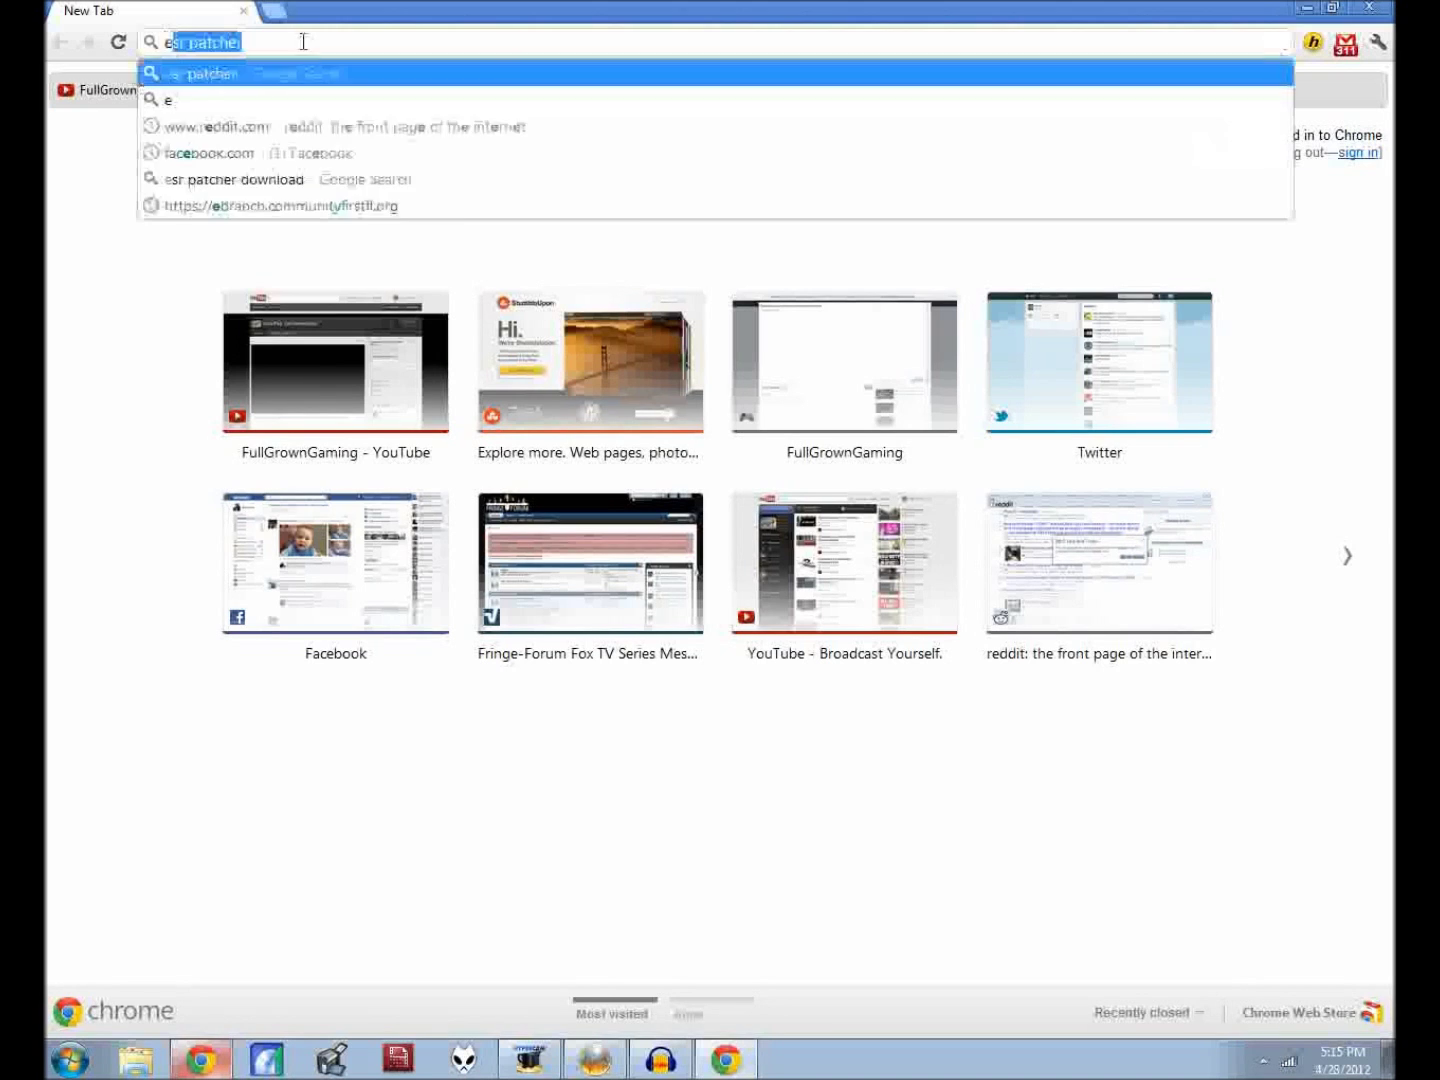
key("Return")
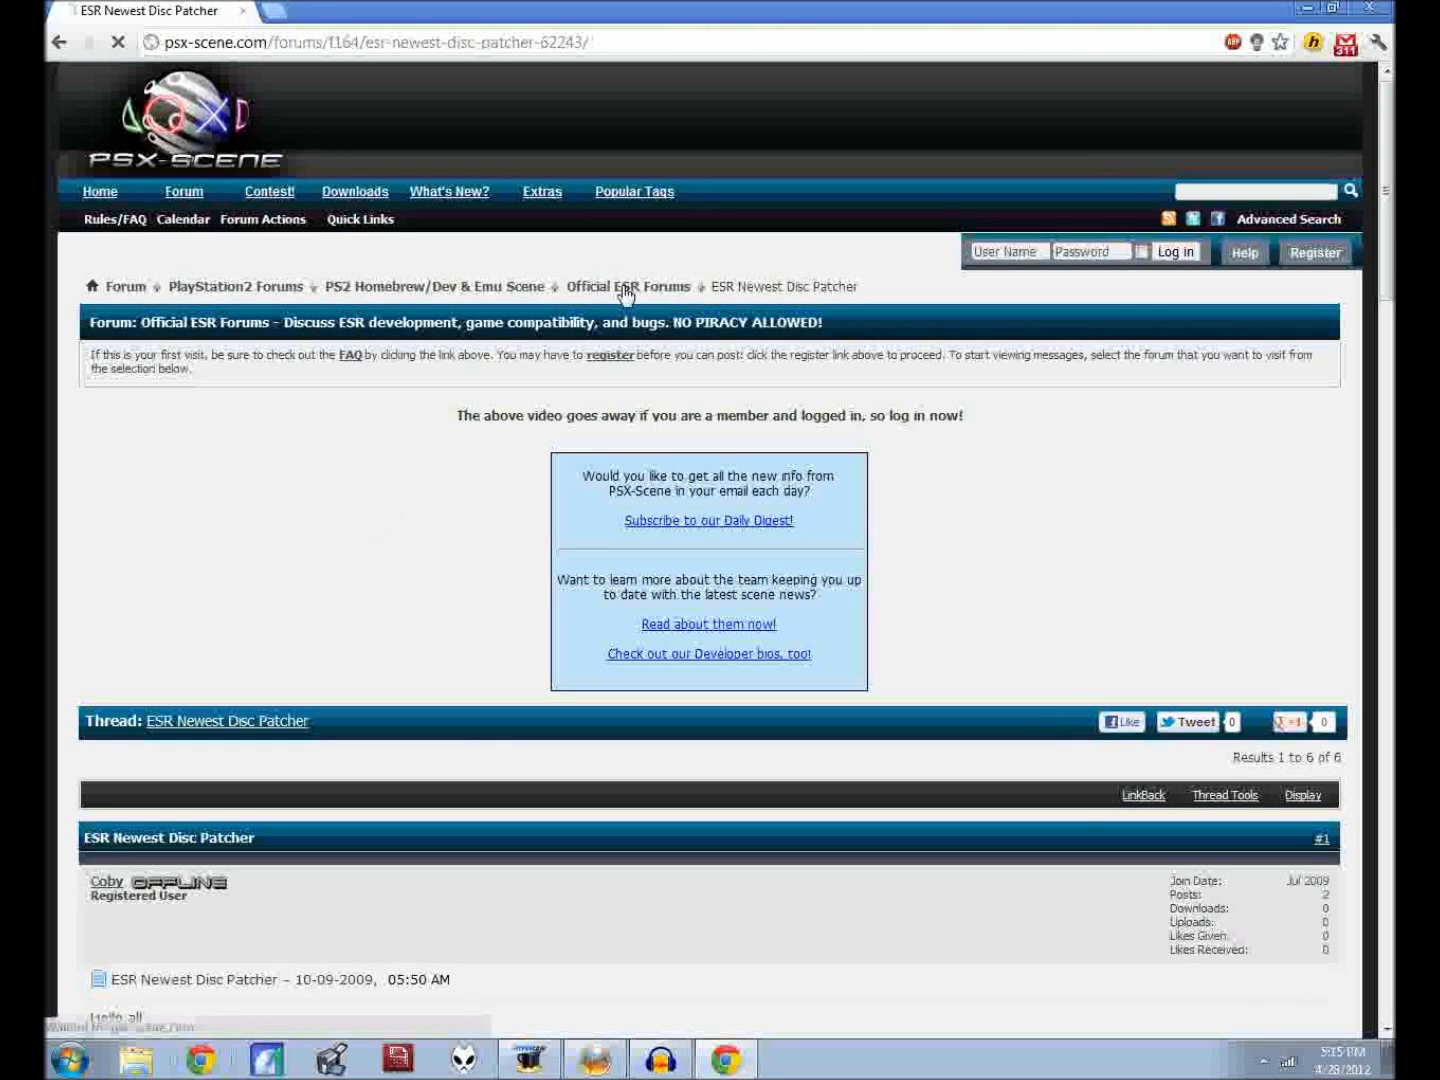
left_click(636, 291)
scroll(360, 546, "down", 3)
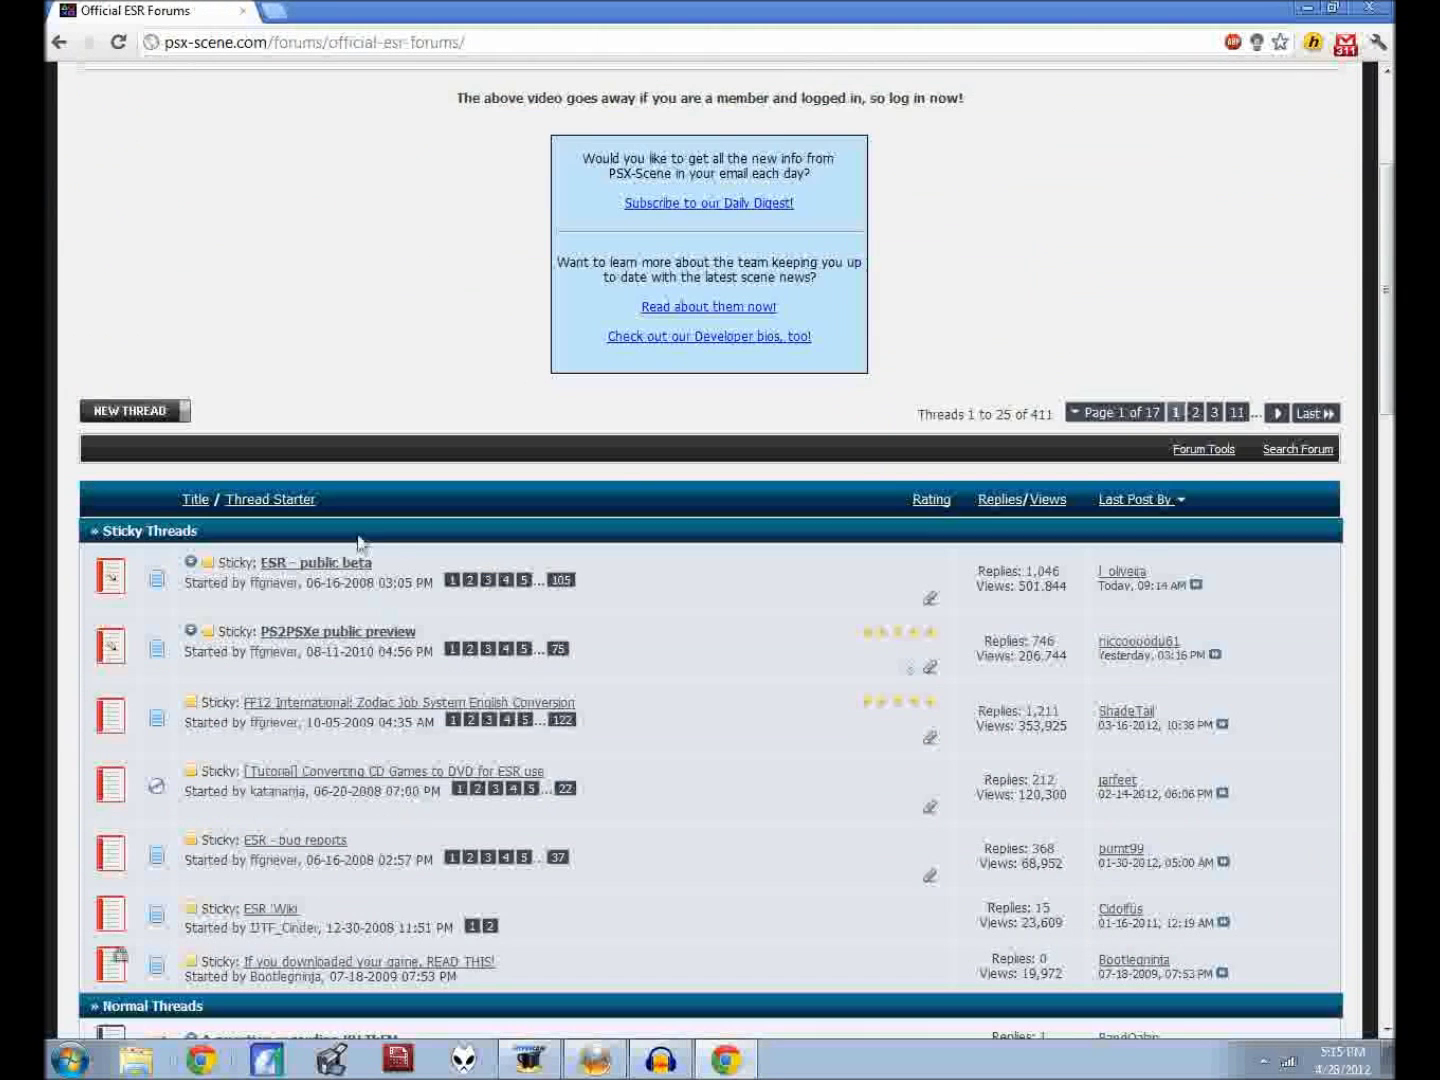
left_click(309, 566)
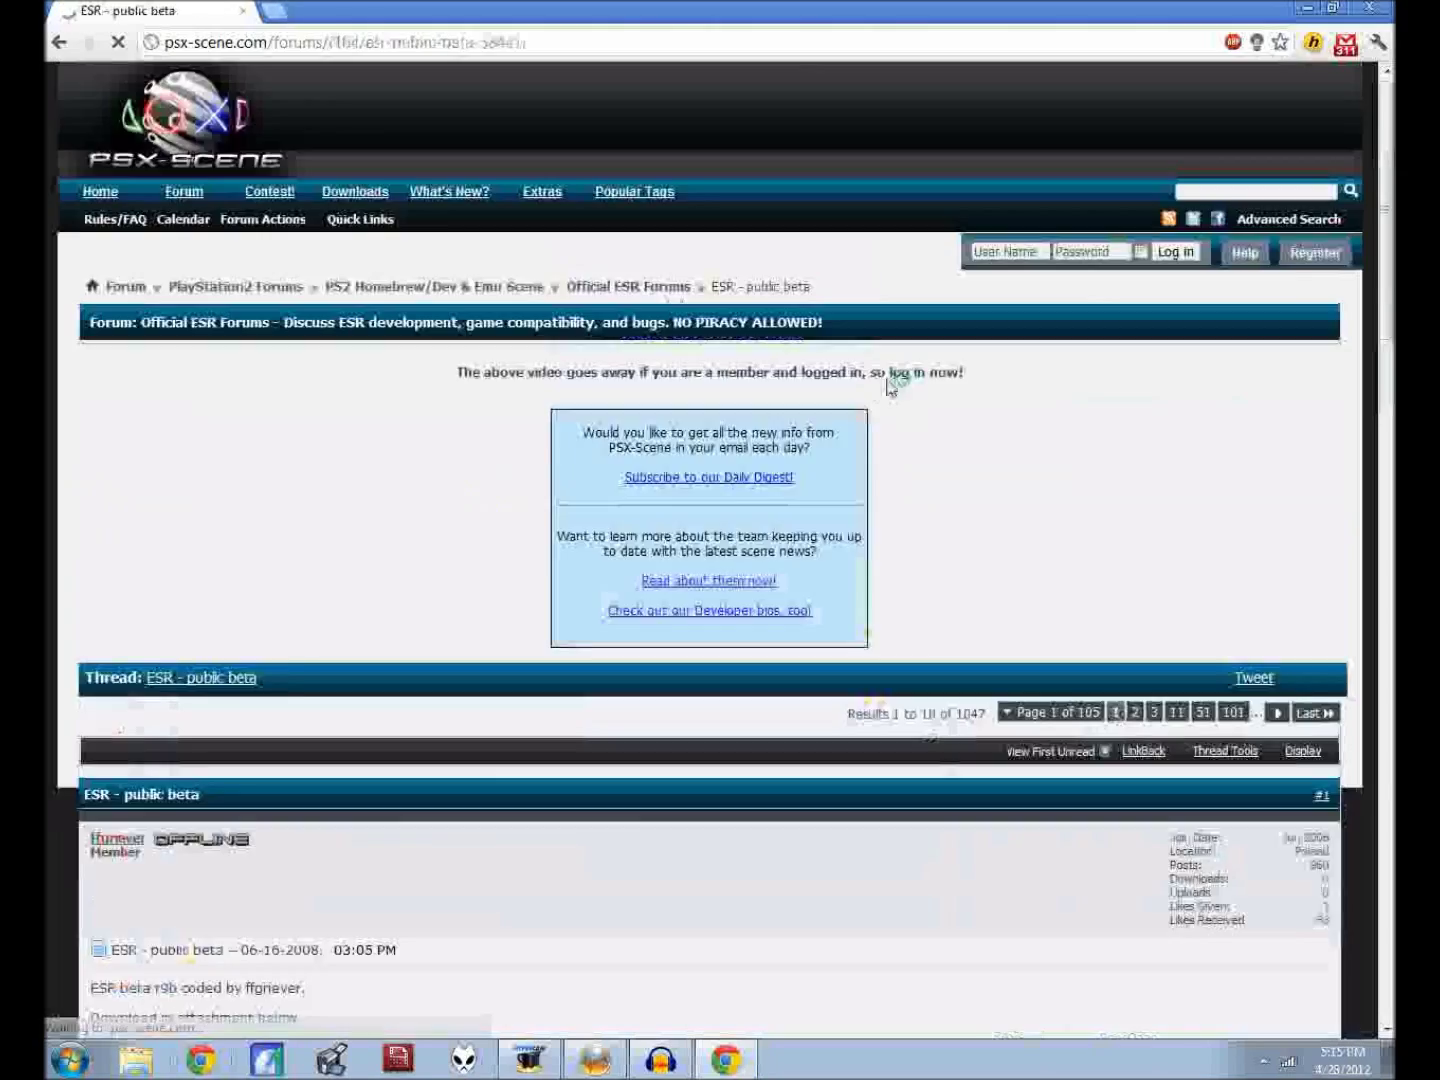
scroll(704, 395, "down", 15)
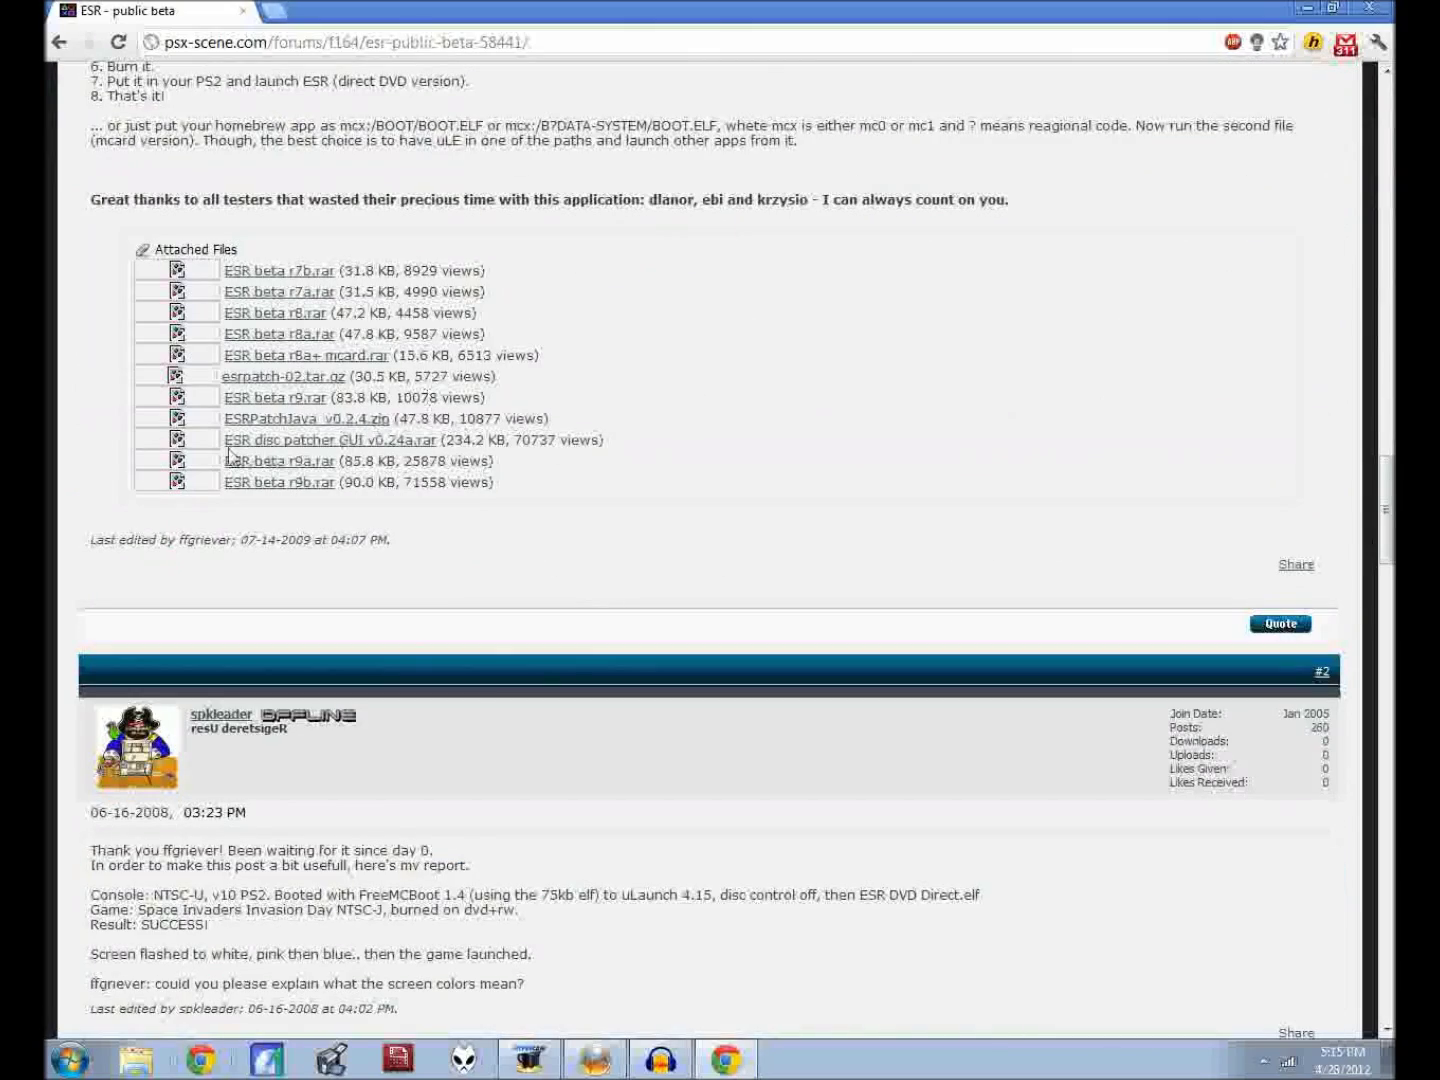
left_click(312, 447)
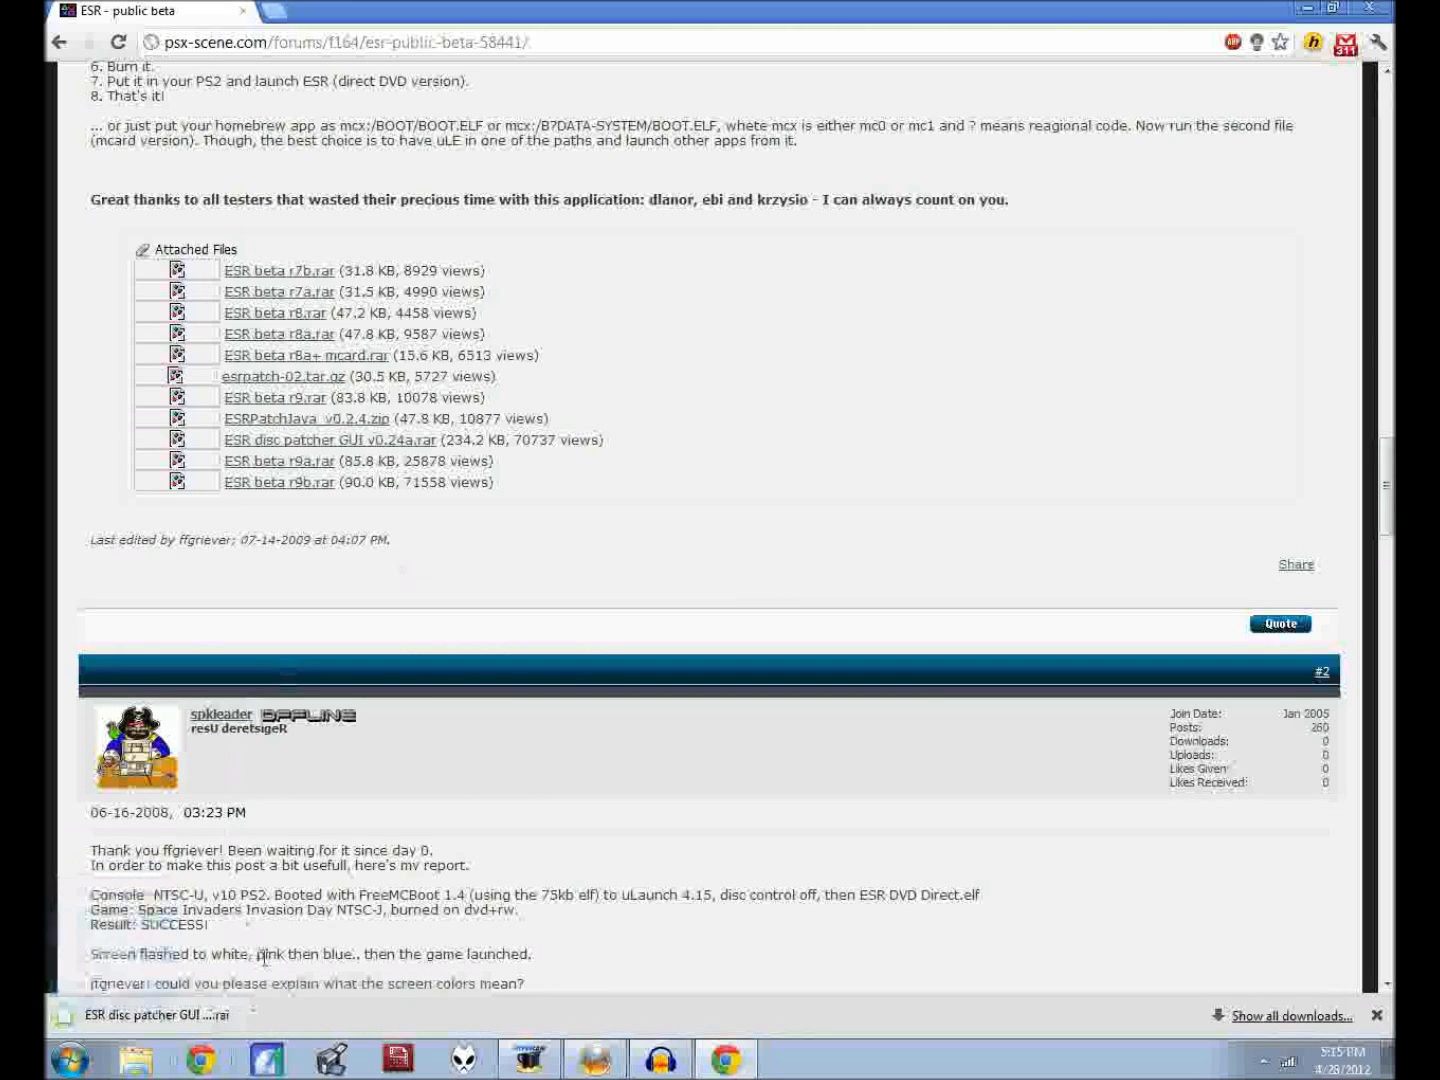
left_click(135, 1059)
Step: In Downloads, delete the duplicate (1).rar archive and the old extracted patcher folder
left_click(401, 342)
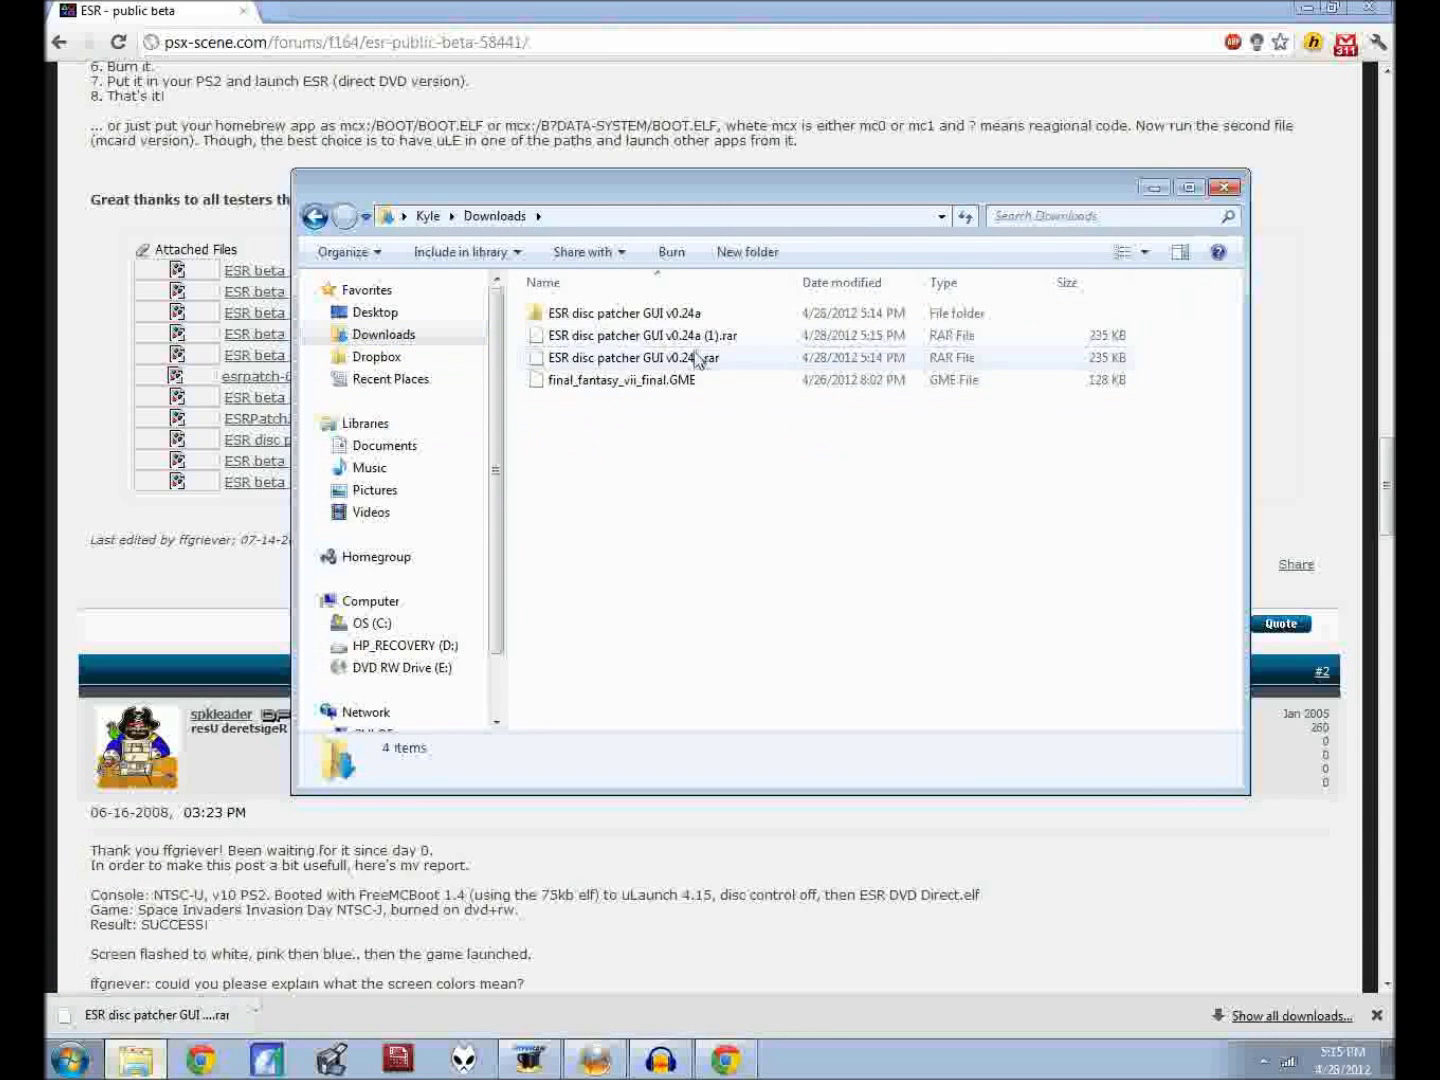
left_click(660, 340)
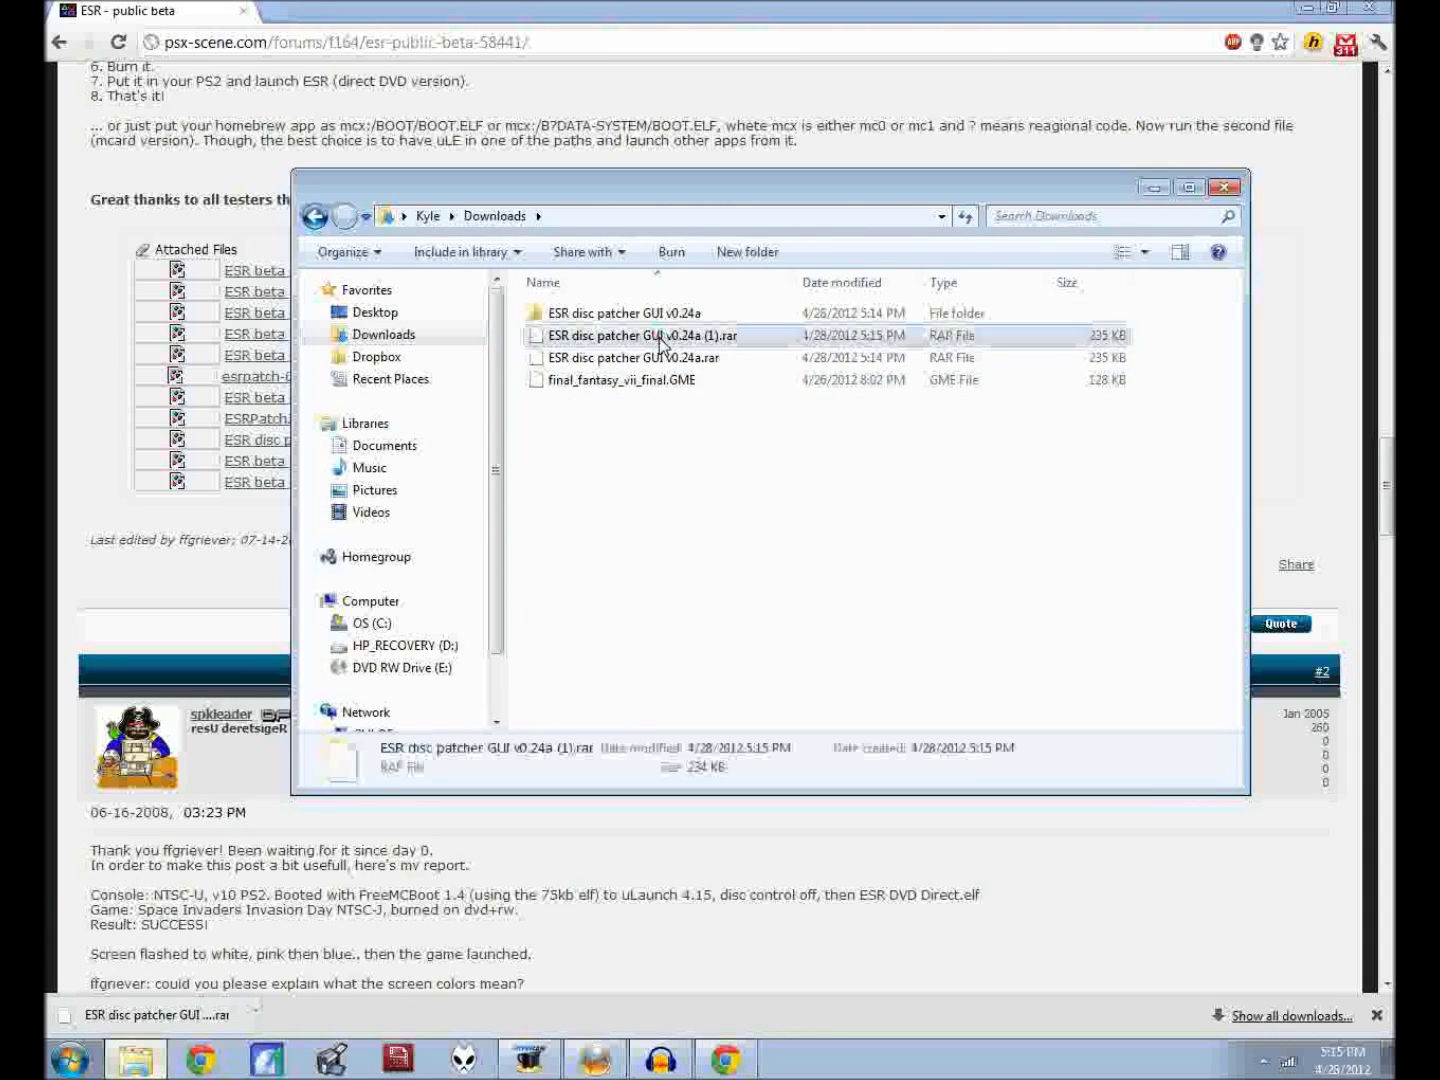
key("Delete")
key("Return")
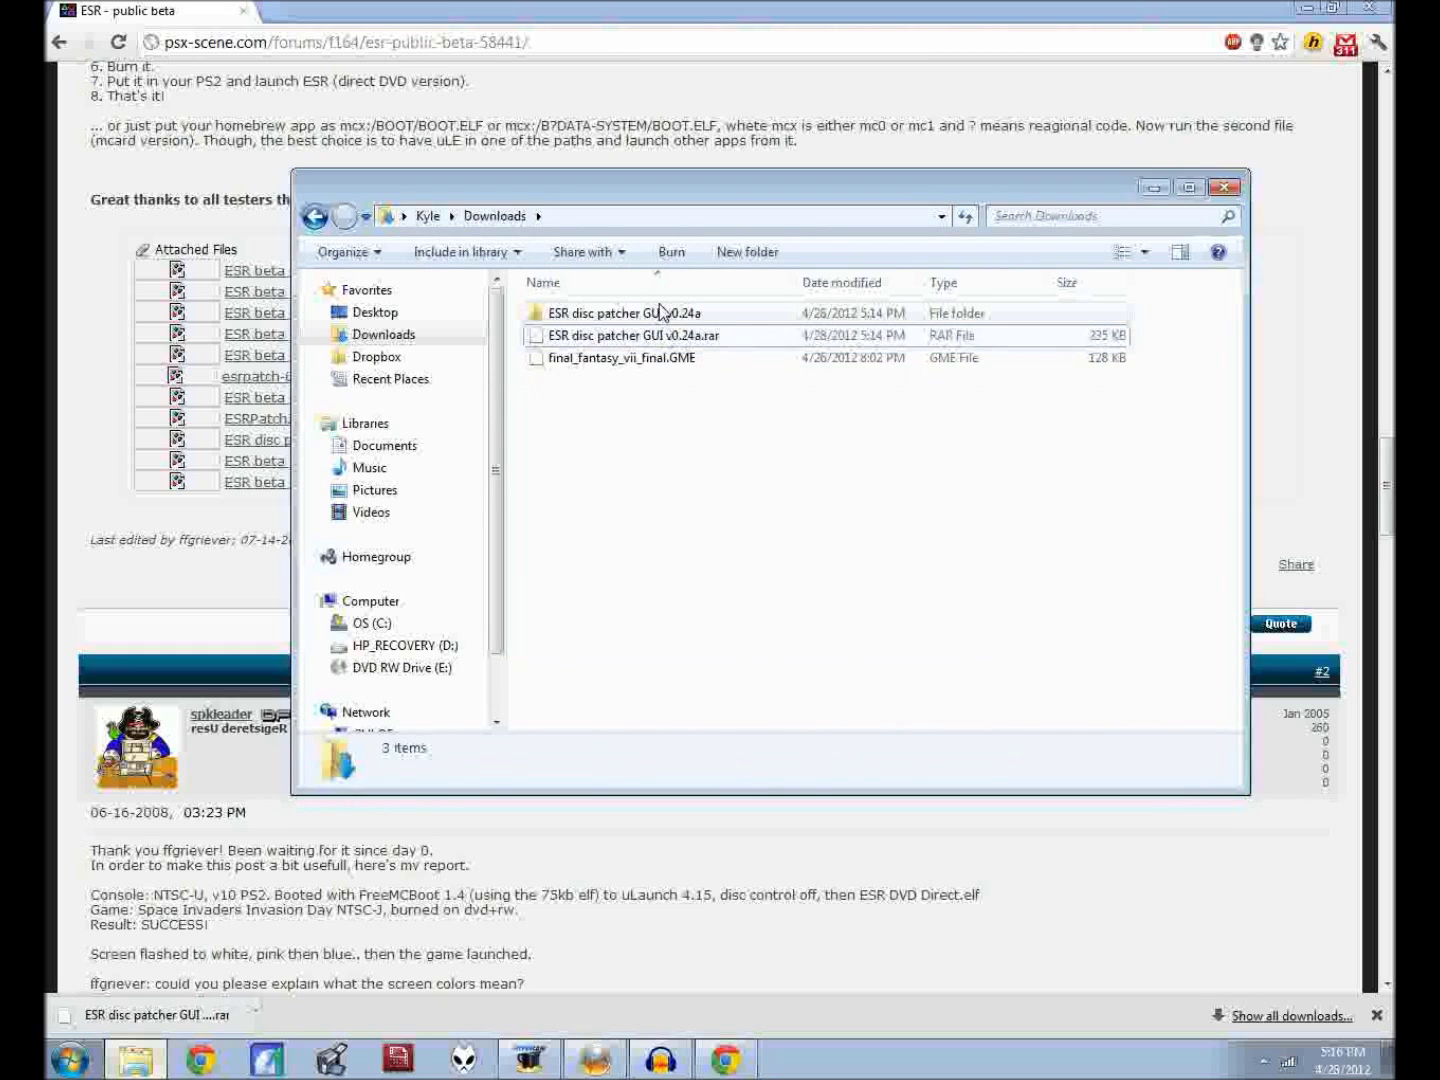
left_click(660, 313)
key("Delete")
key("Return")
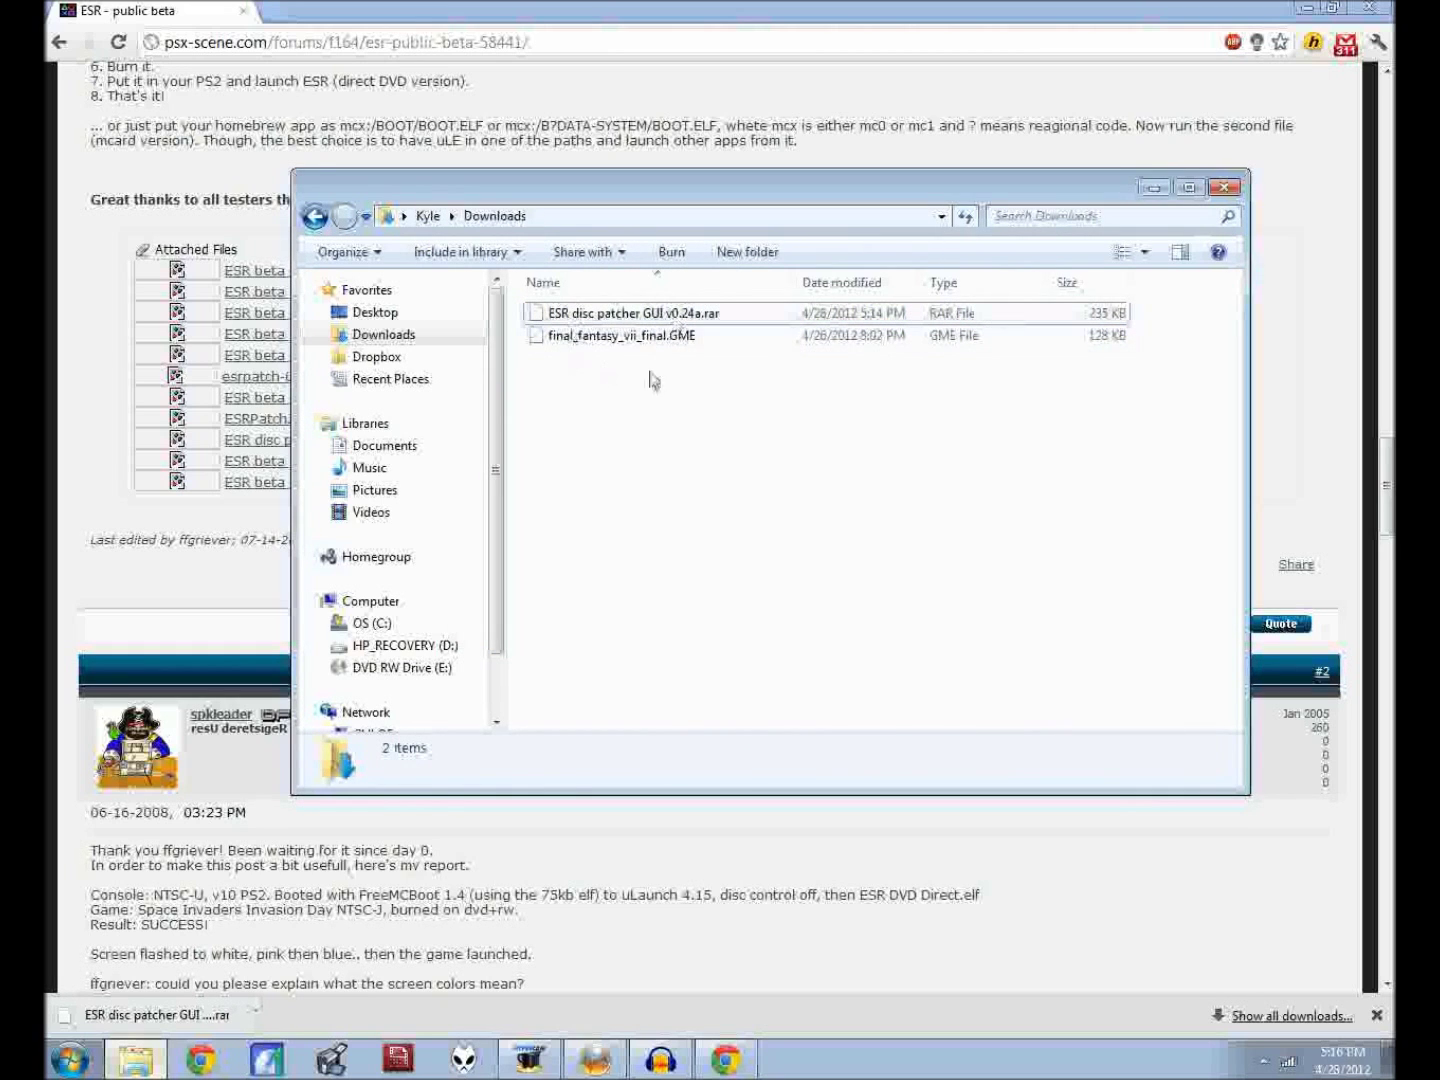
Step: Extract ESR disc patcher GUI v0.24a.rar with 7-Zip and open its inner patcher folder
left_click(716, 317)
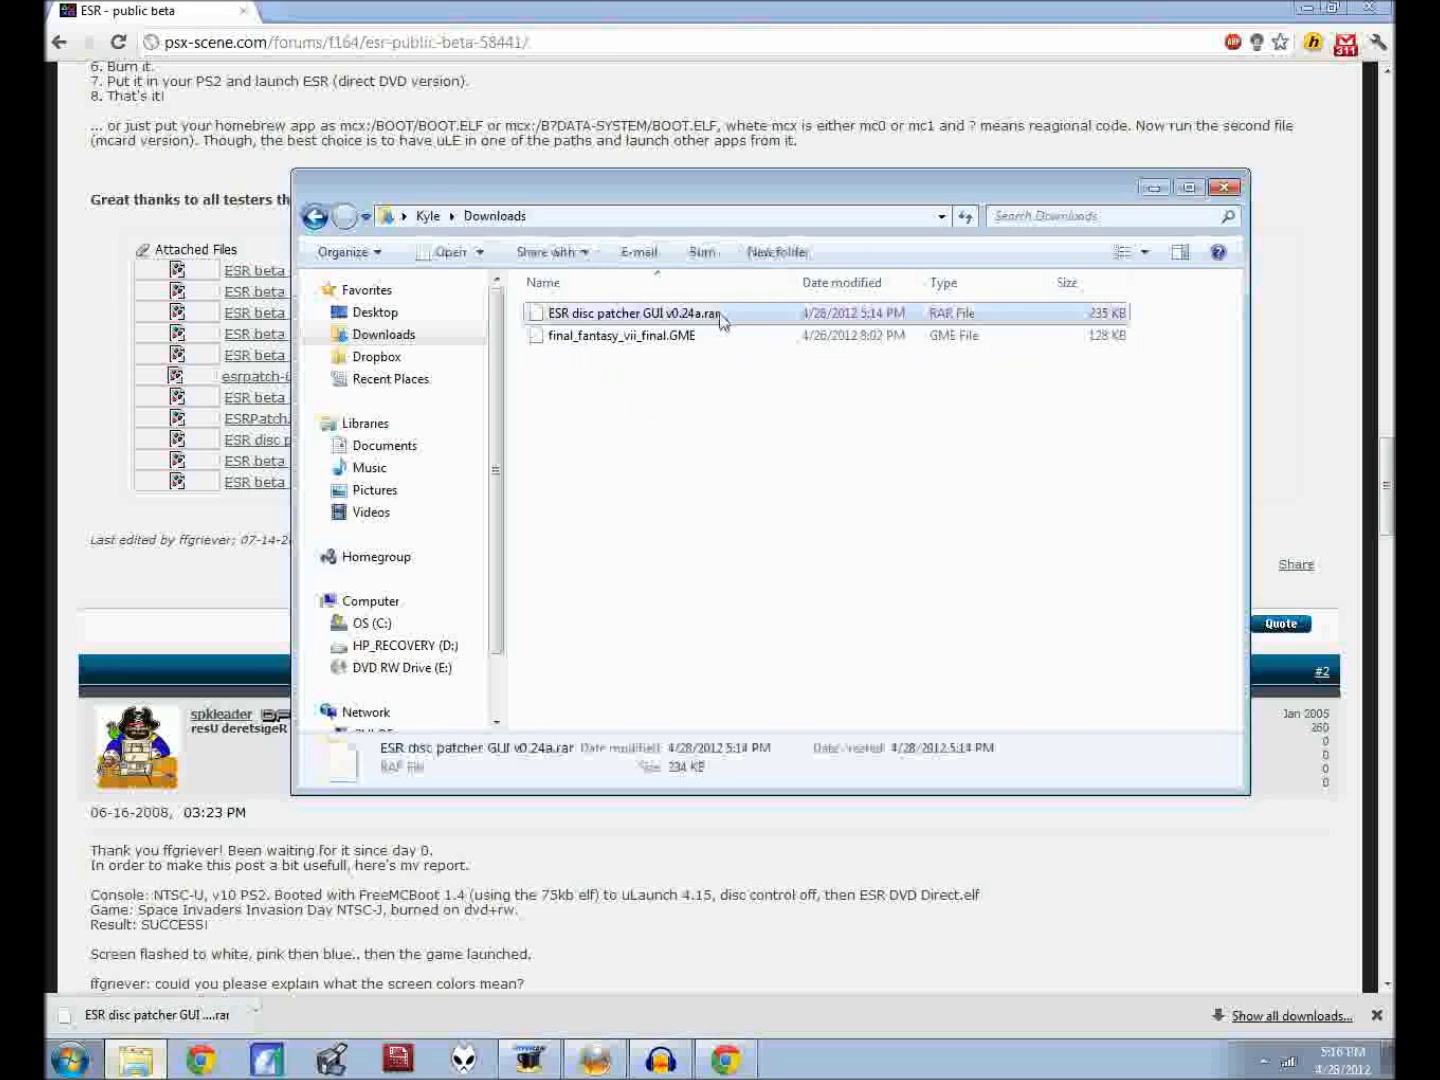
right_click(742, 322)
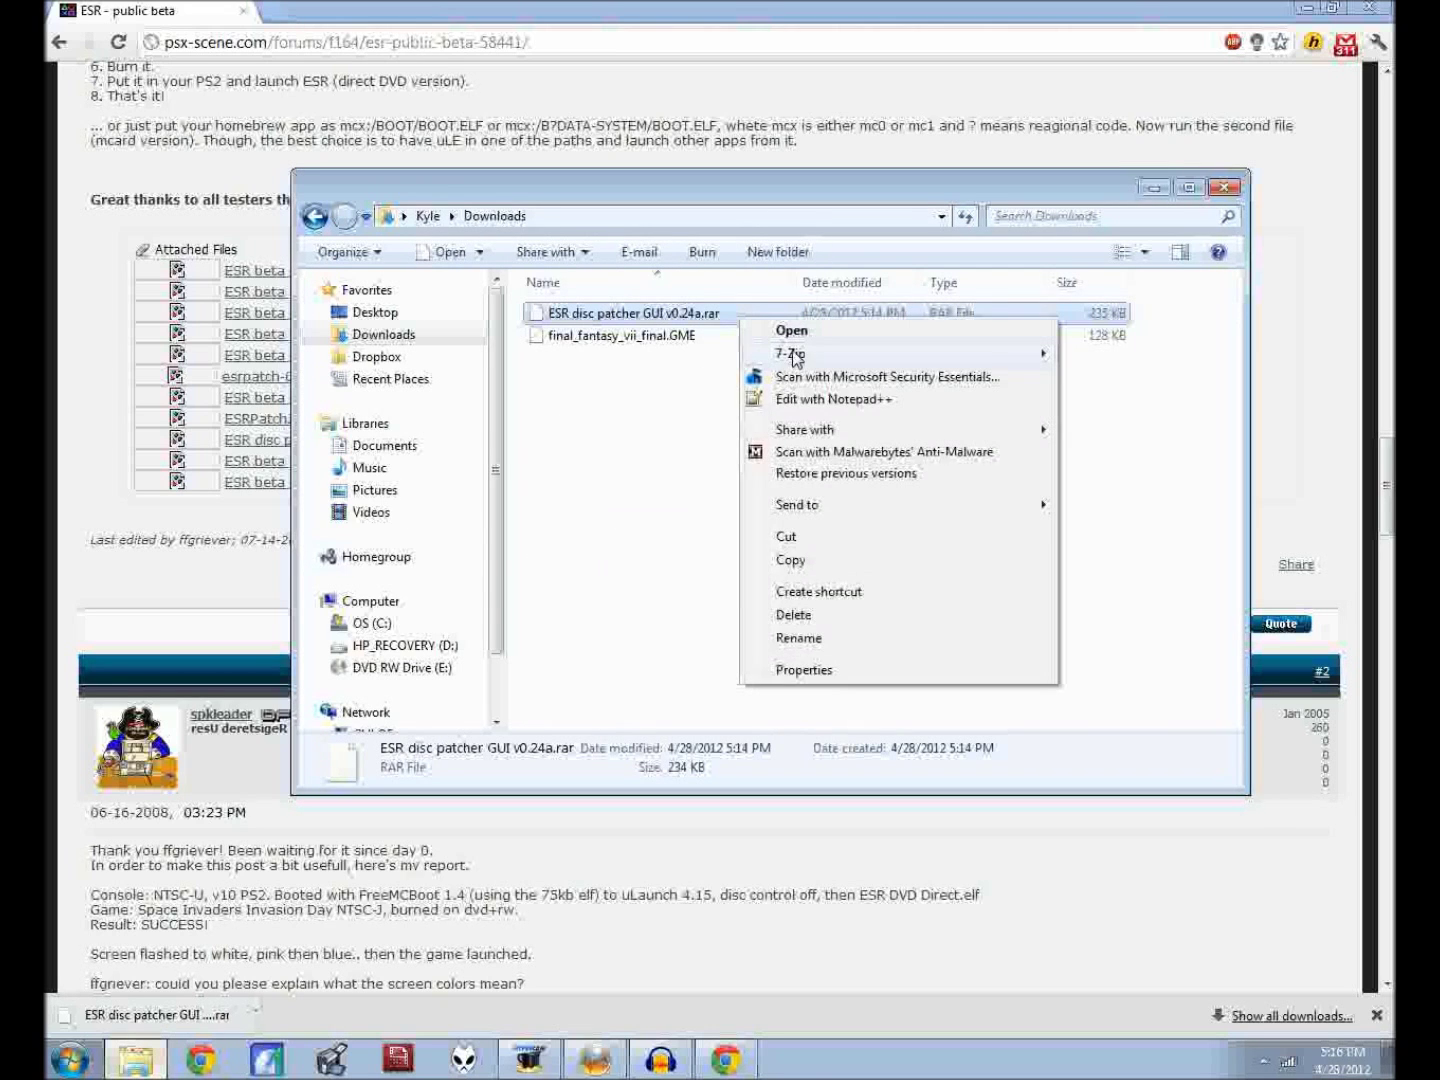
mouse_move(775, 352)
left_click(588, 374)
left_click(662, 625)
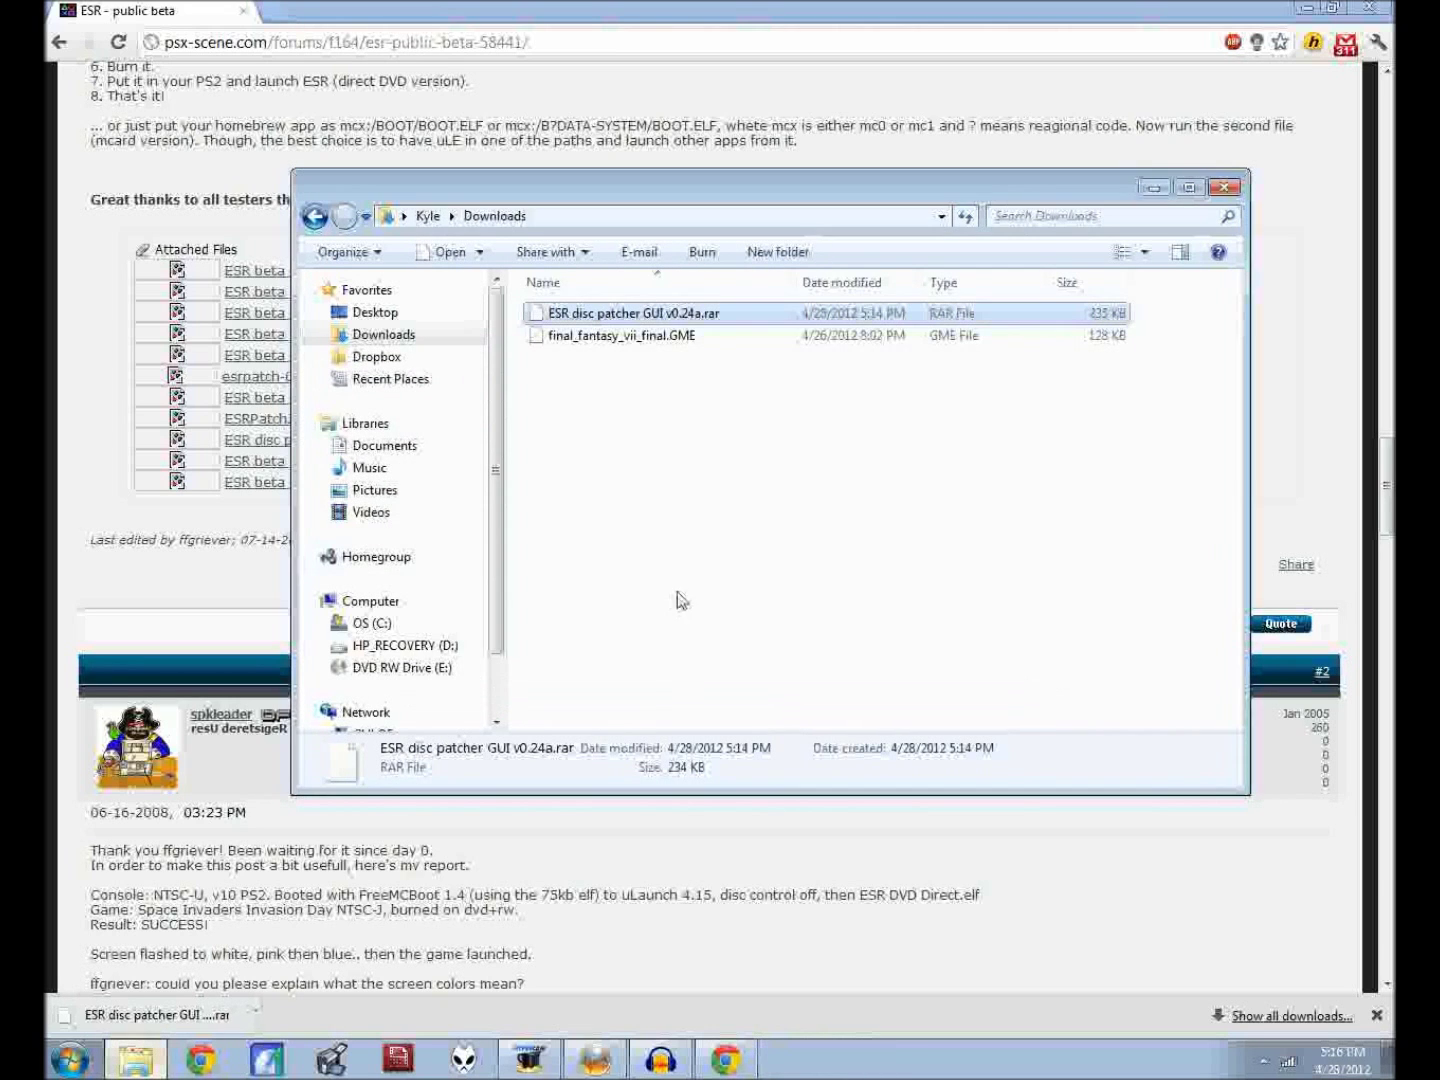
left_click(653, 511)
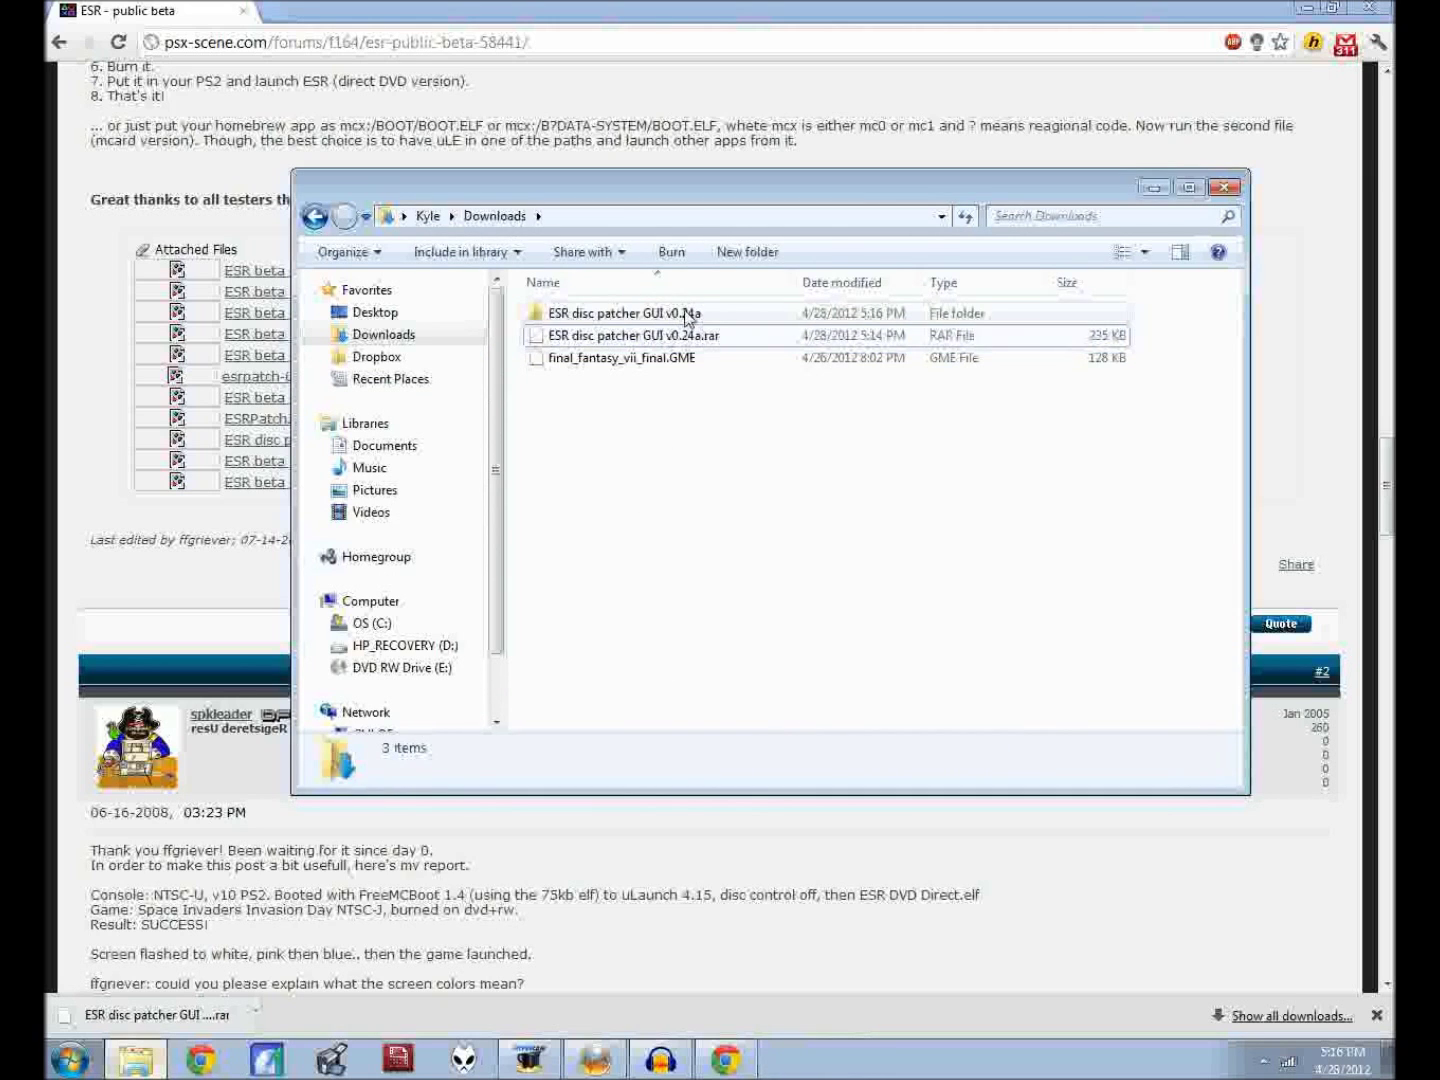
double_click(687, 318)
double_click(687, 319)
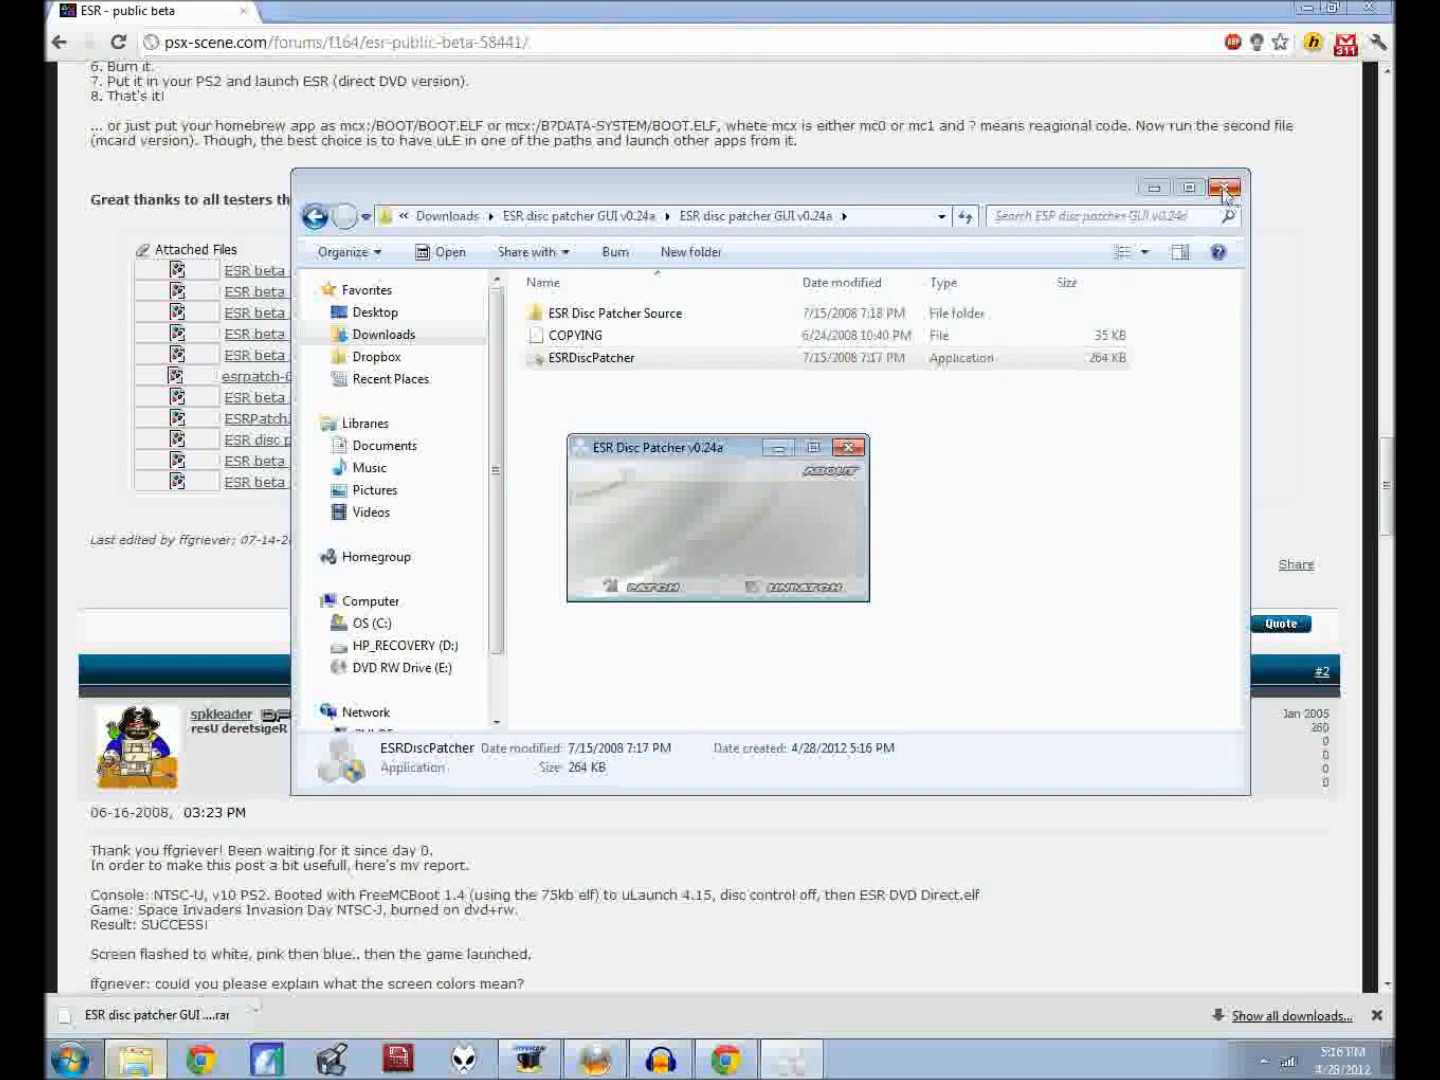
left_click(1216, 160)
Step: Patch the desktop's SLUS_20013.ISO with ESR Disc Patcher and close the patcher after success
left_click(1370, 7)
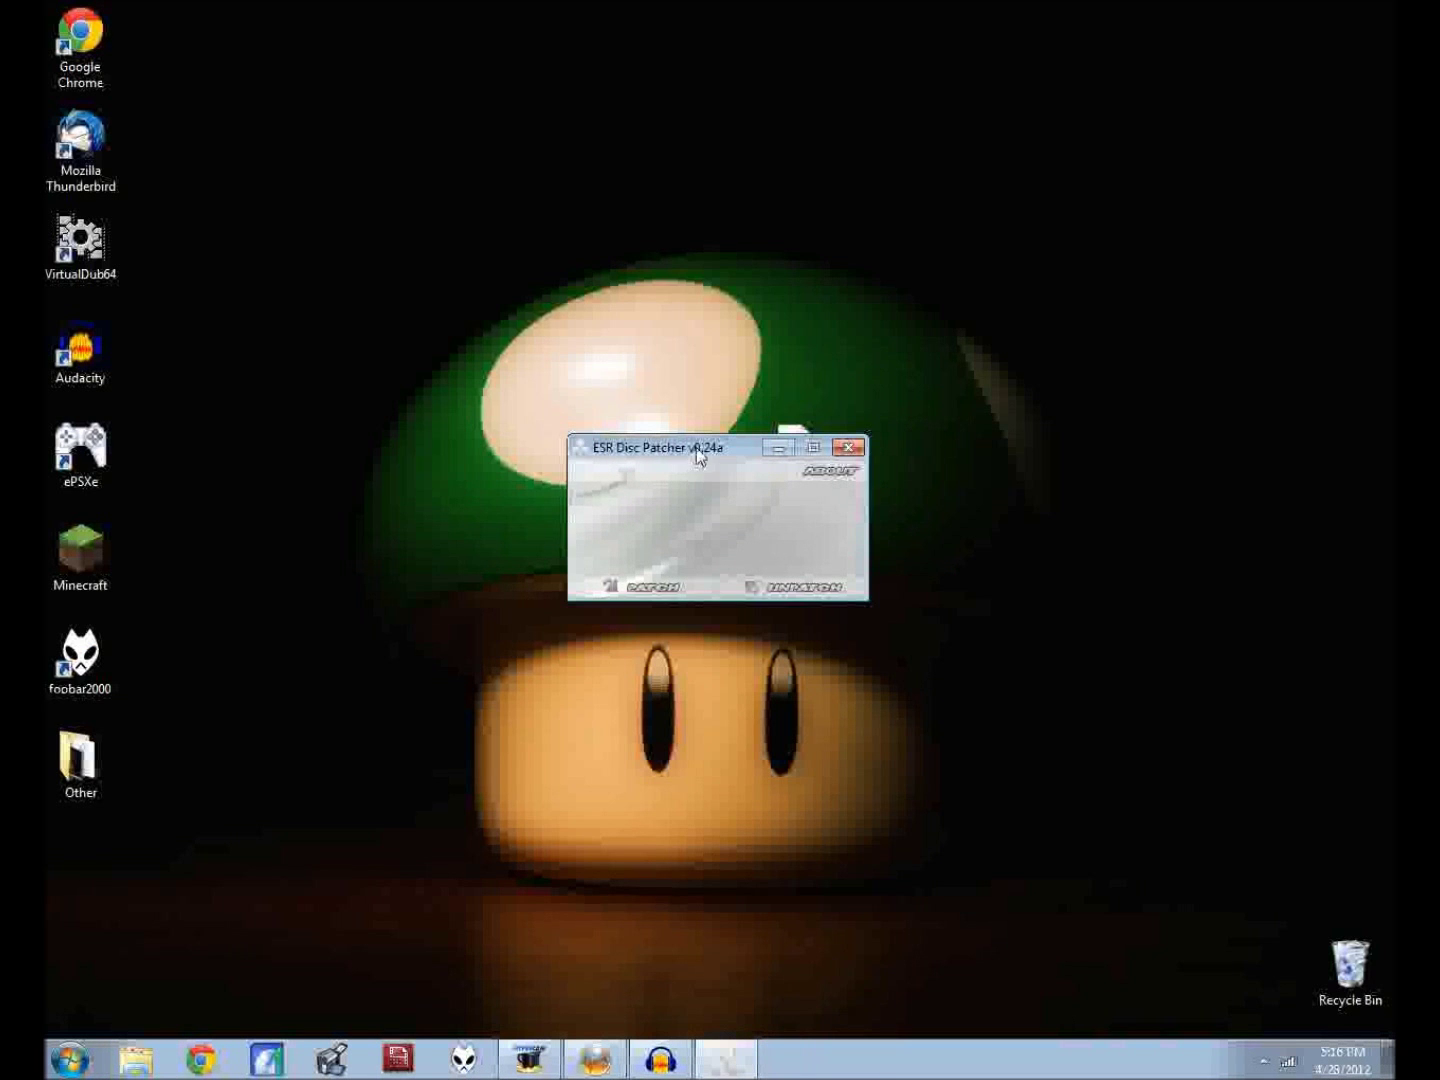
left_click_drag(696, 446, 557, 304)
left_click(515, 442)
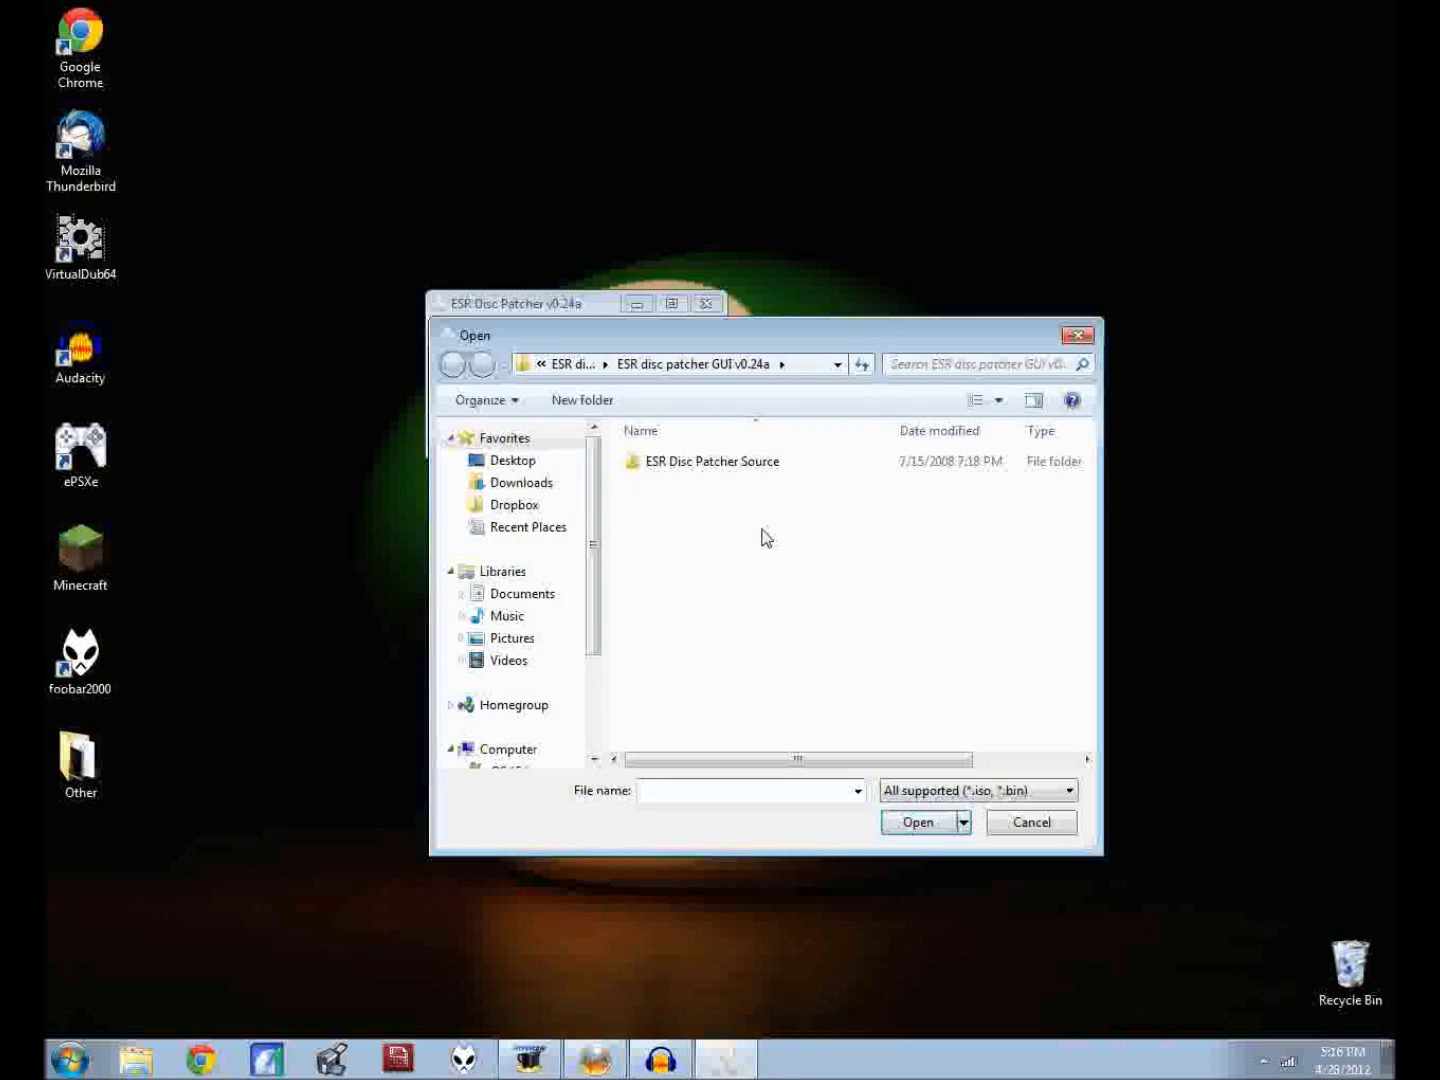
left_click(525, 463)
scroll(733, 748, "down", 1)
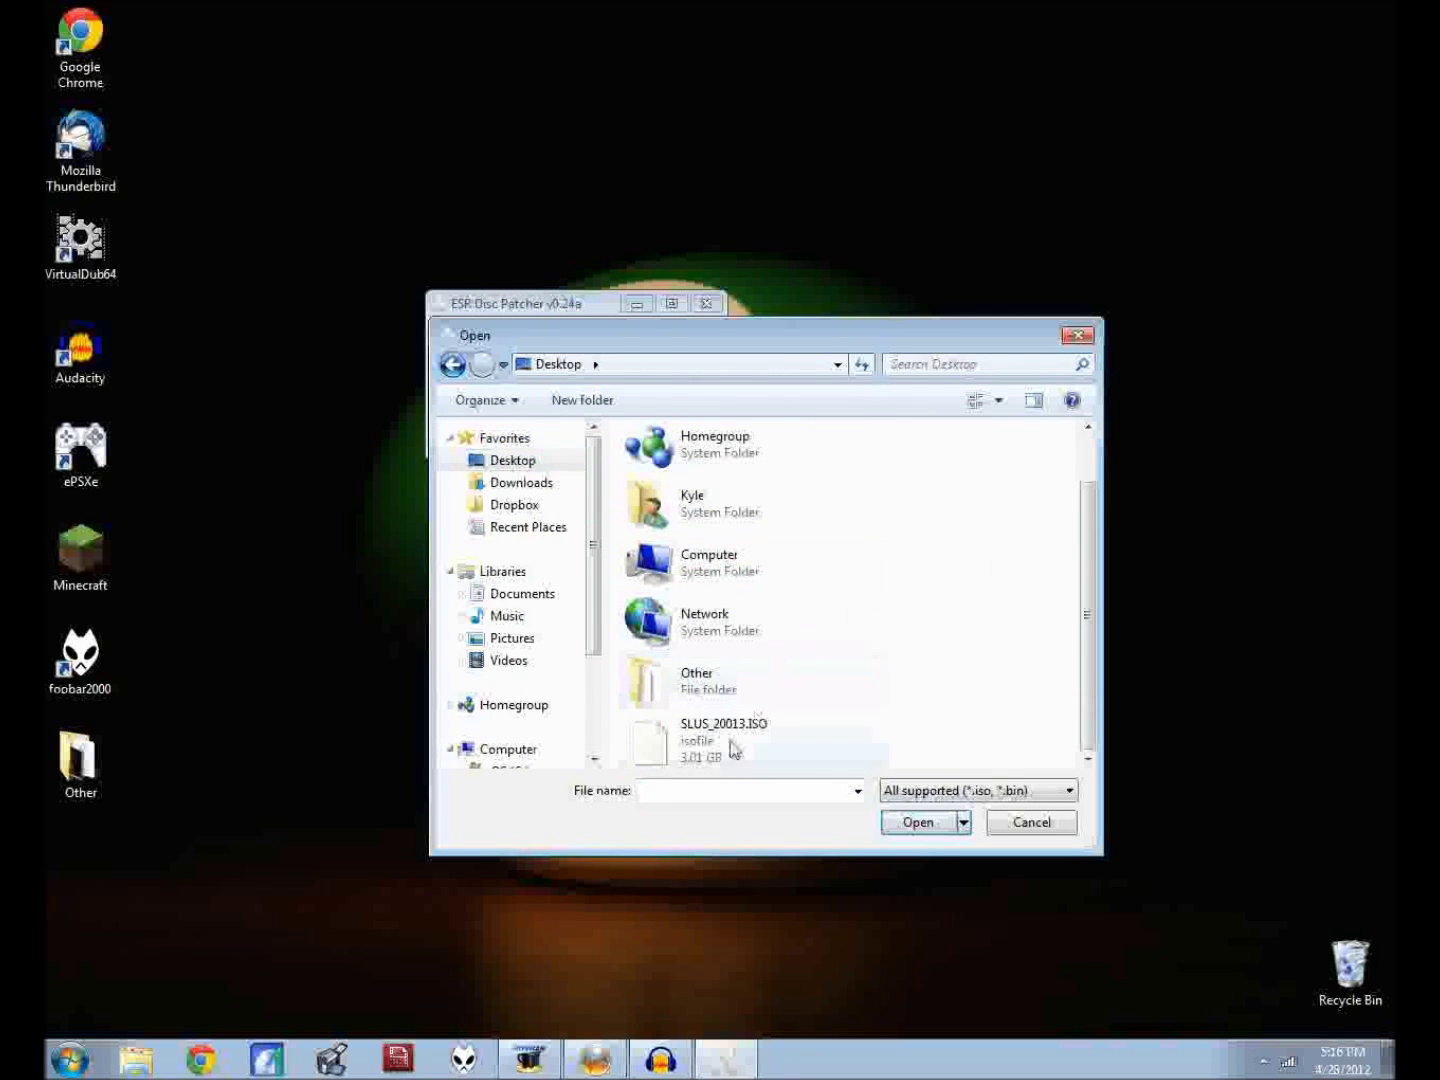
left_click(720, 738)
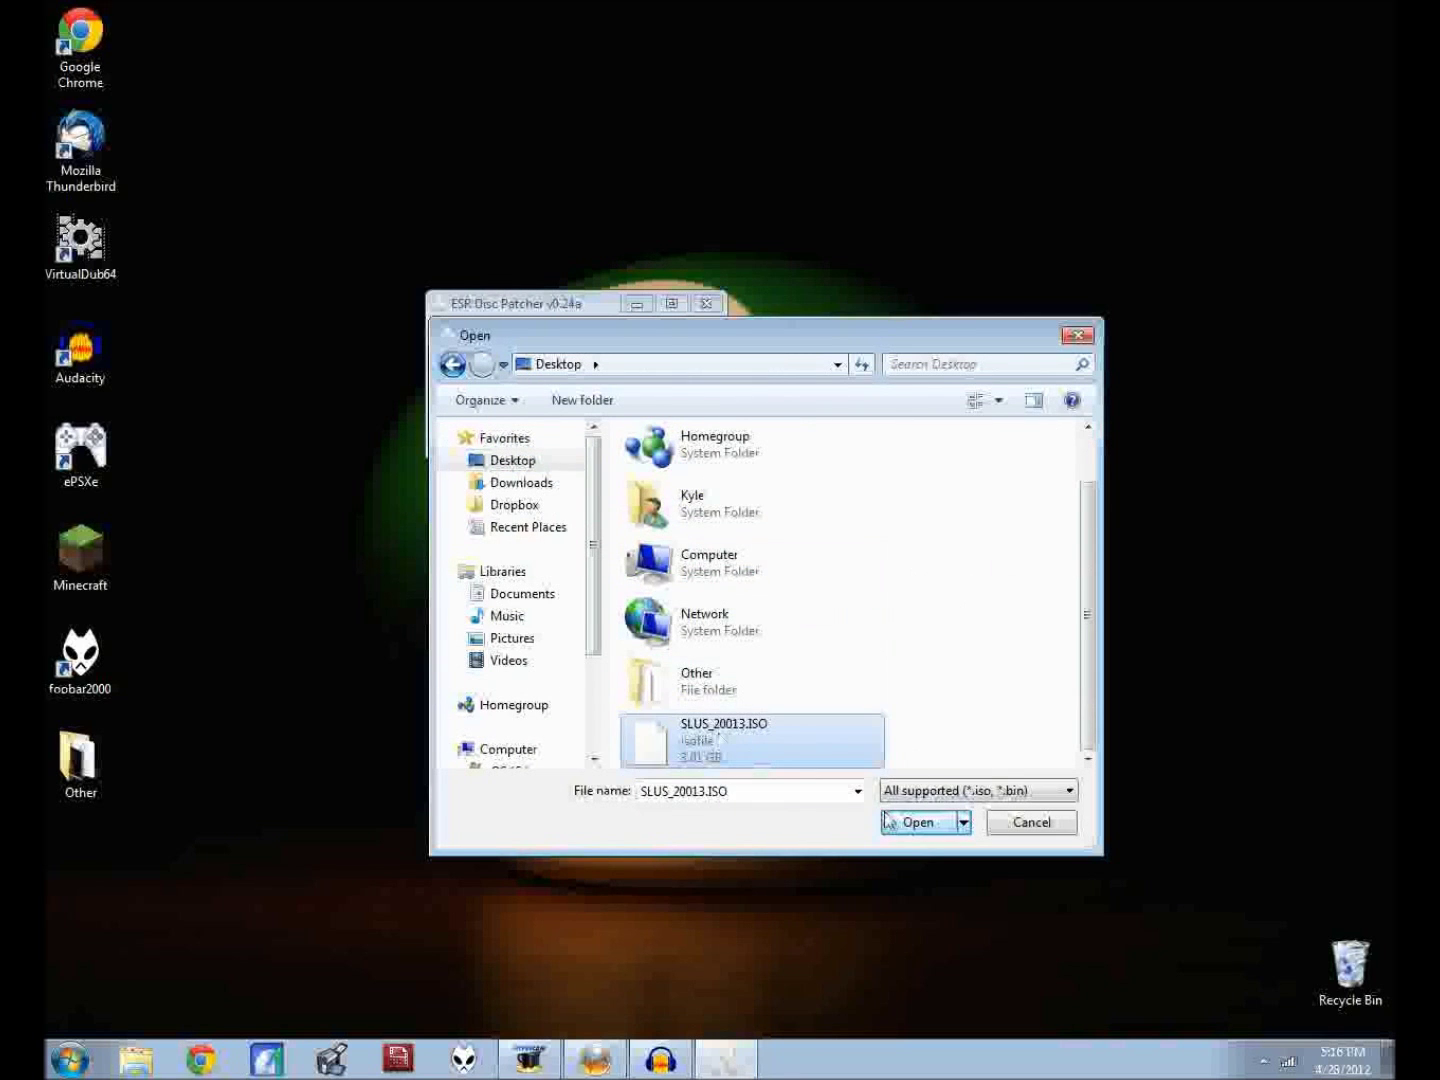
left_click(917, 822)
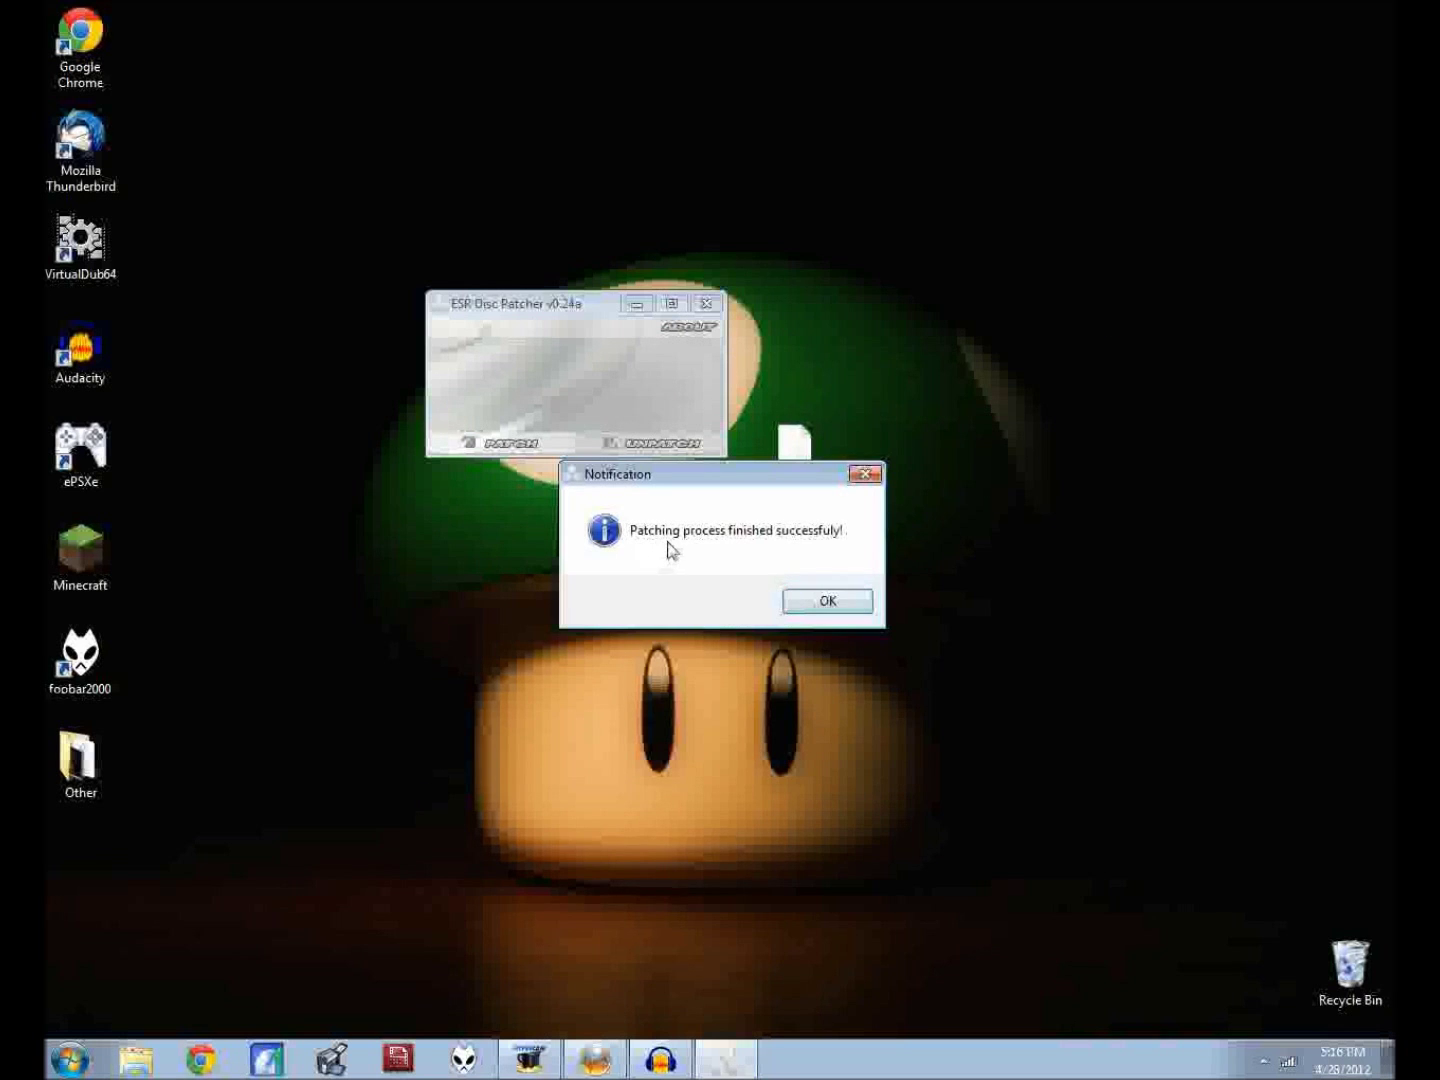
left_click(828, 601)
left_click(704, 305)
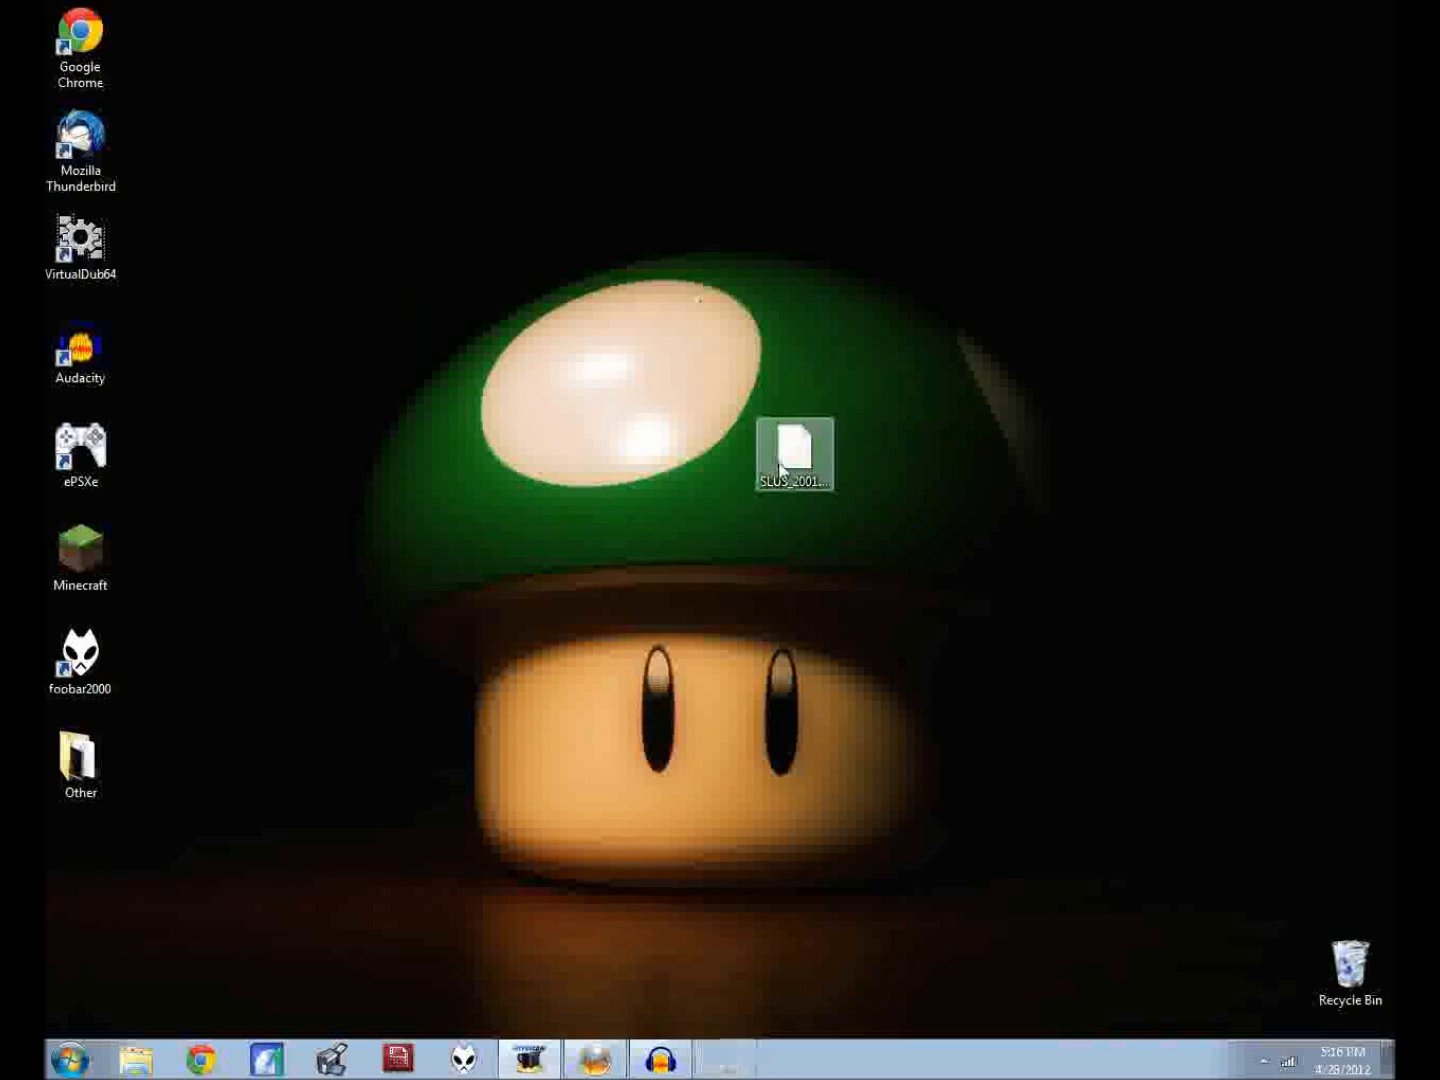
Step: Reopen the extracted patcher folder from Downloads, then close the patcher and folder windows
left_click(794, 455)
left_click_drag(652, 330, 889, 594)
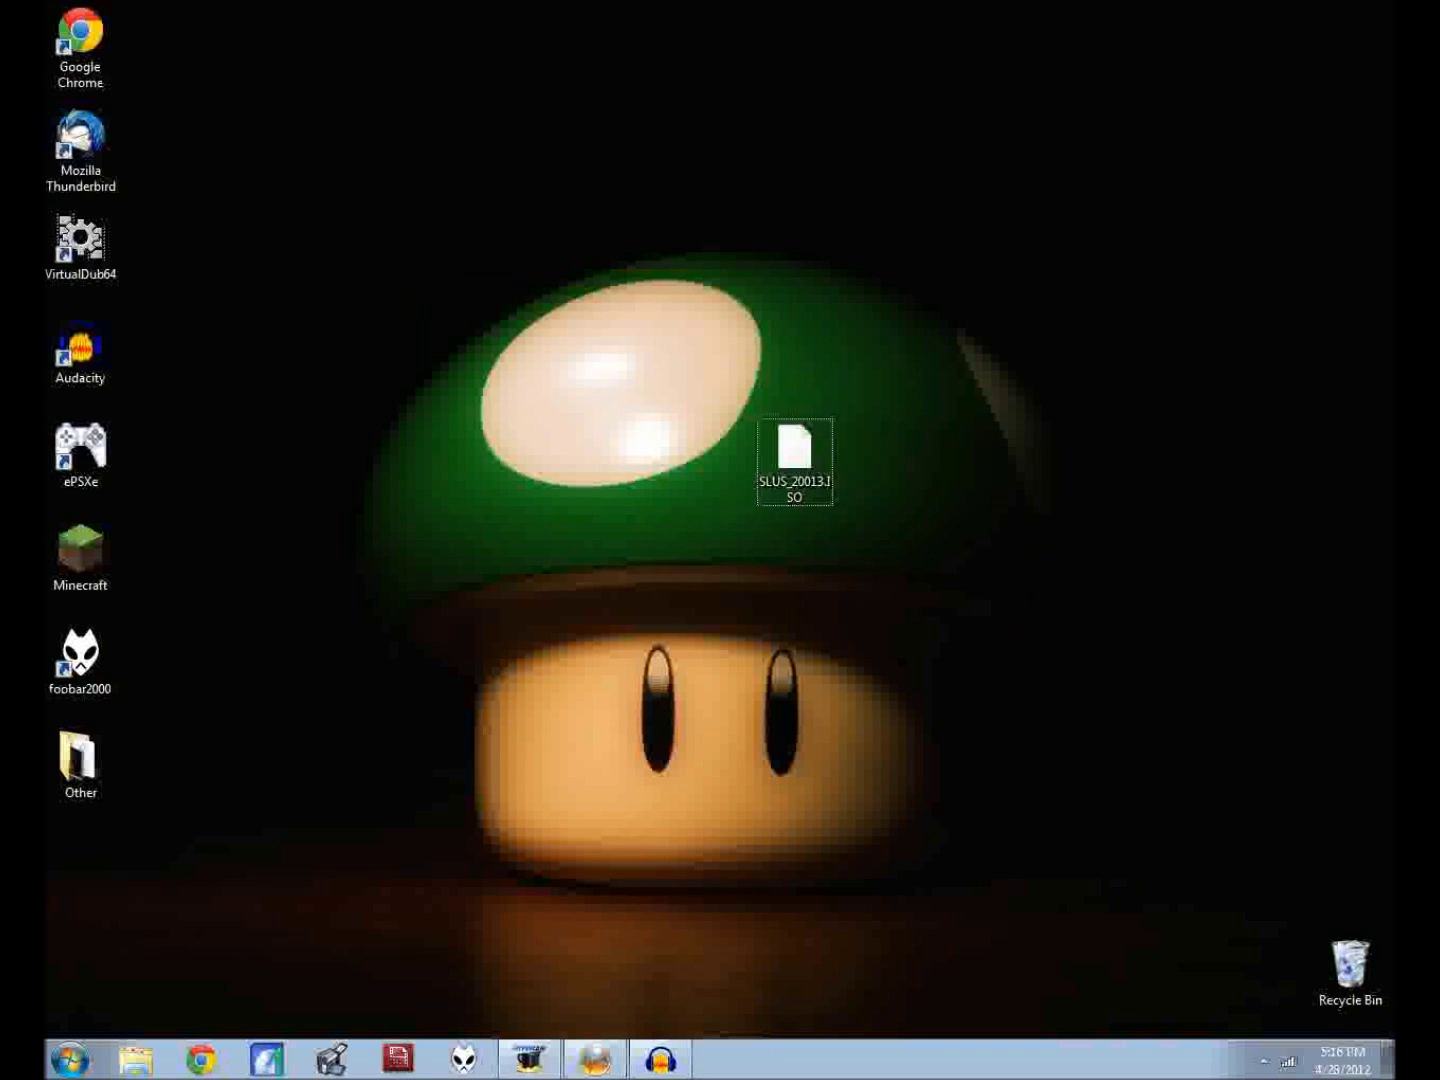
left_click(160, 1056)
left_click(384, 335)
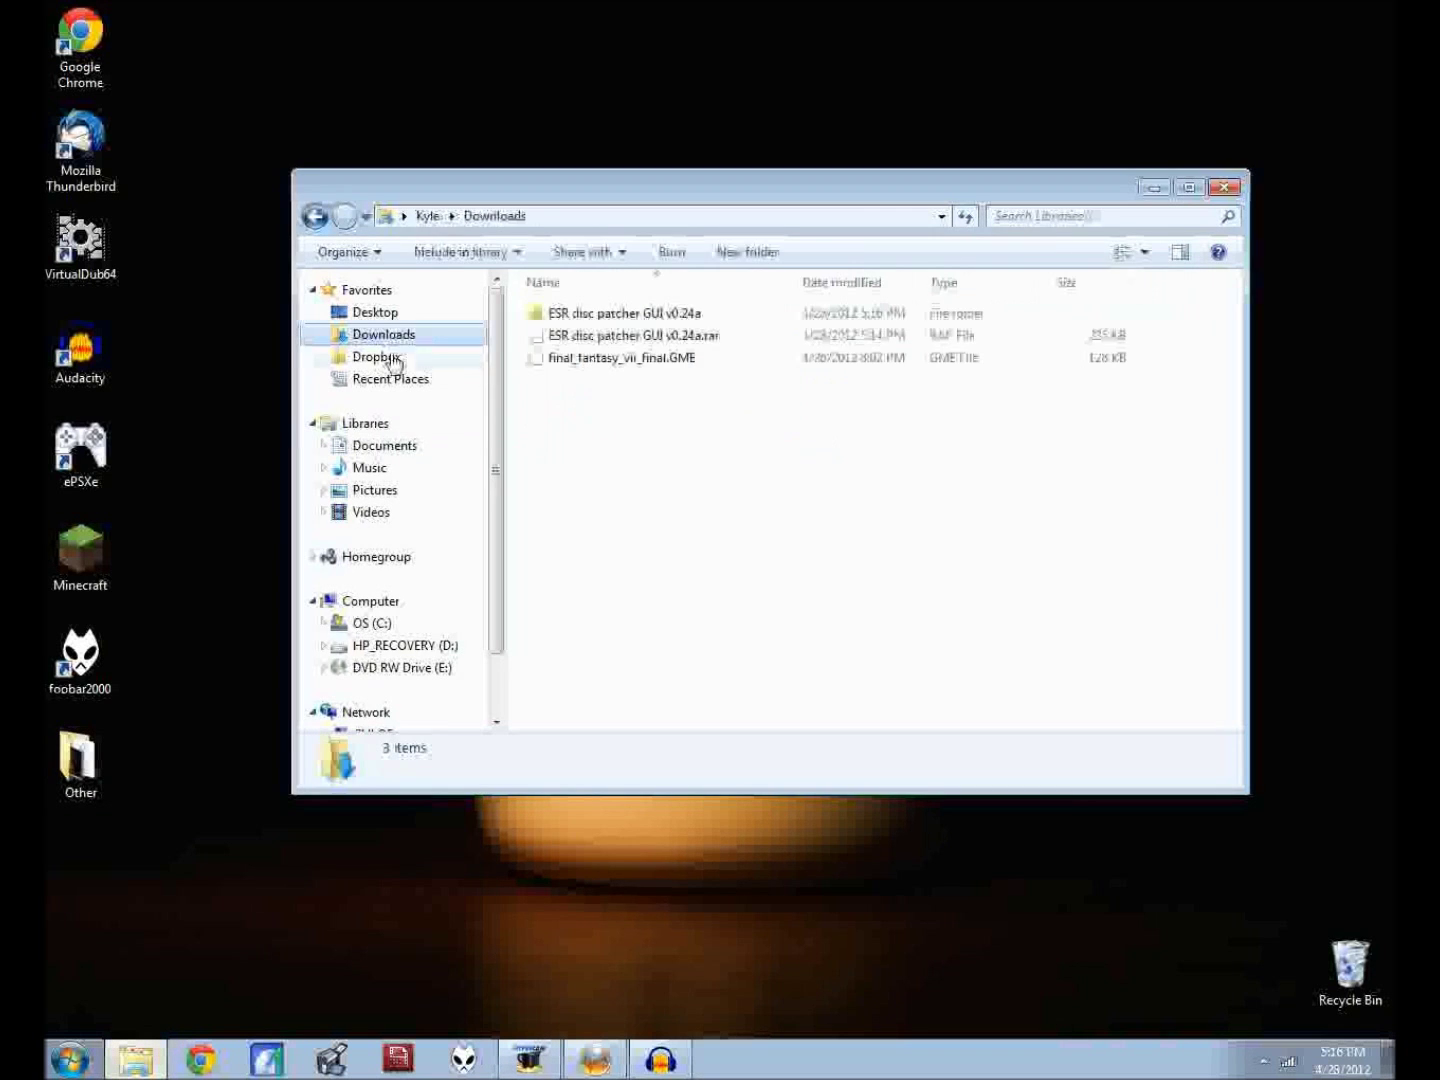
double_click(620, 316)
double_click(605, 322)
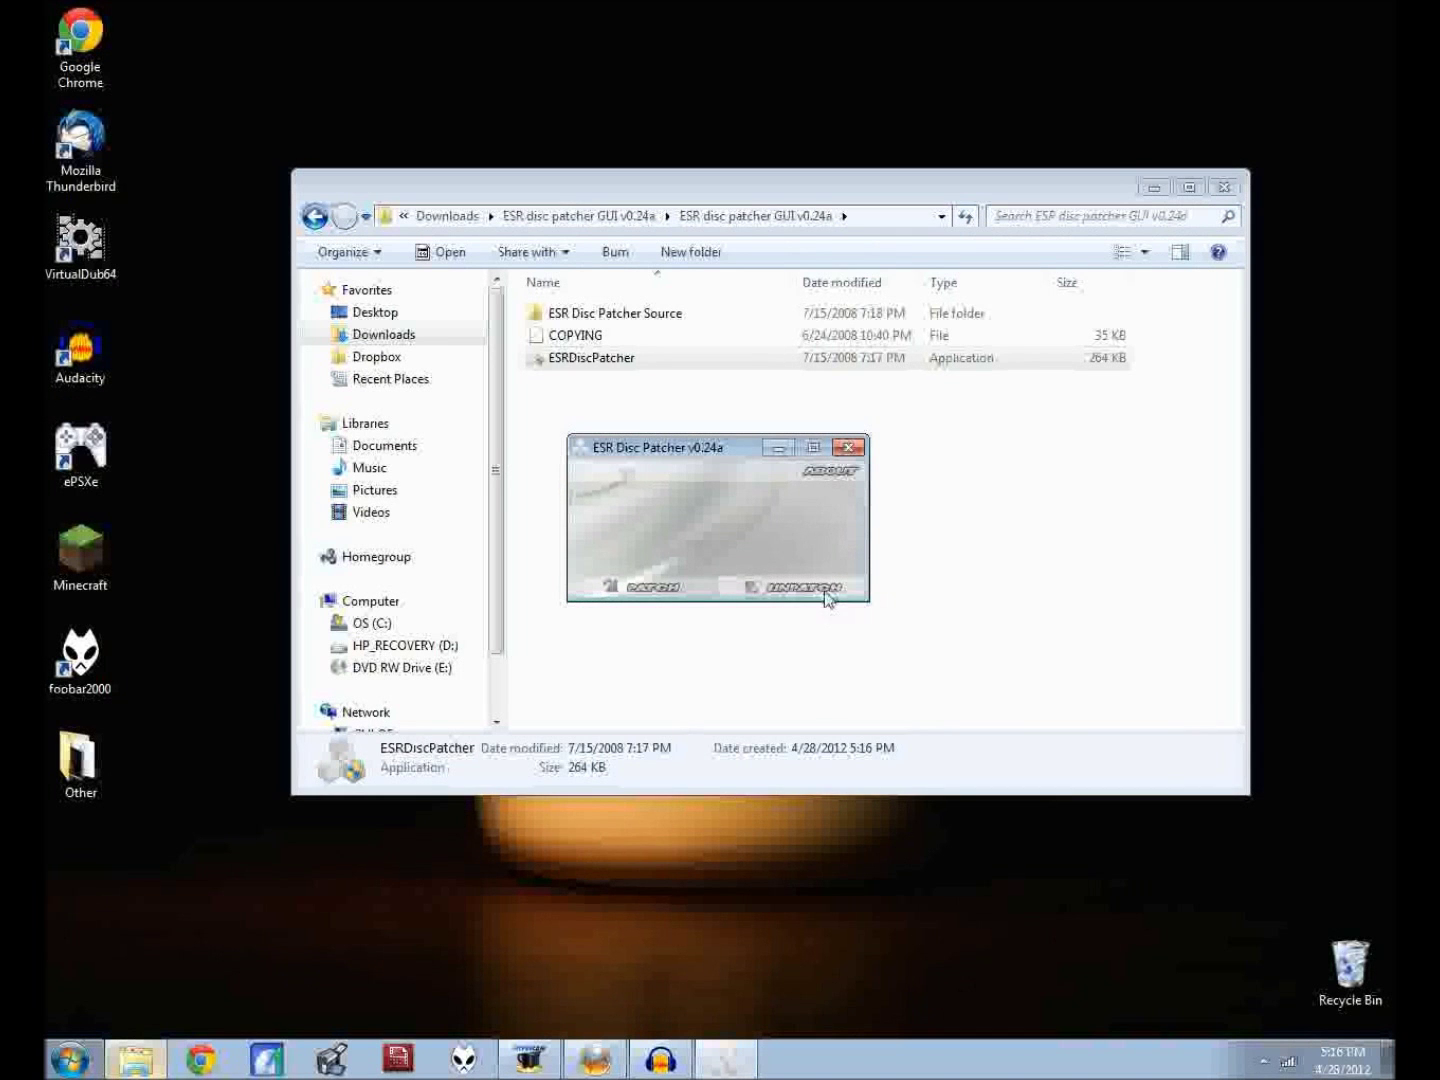
left_click(846, 449)
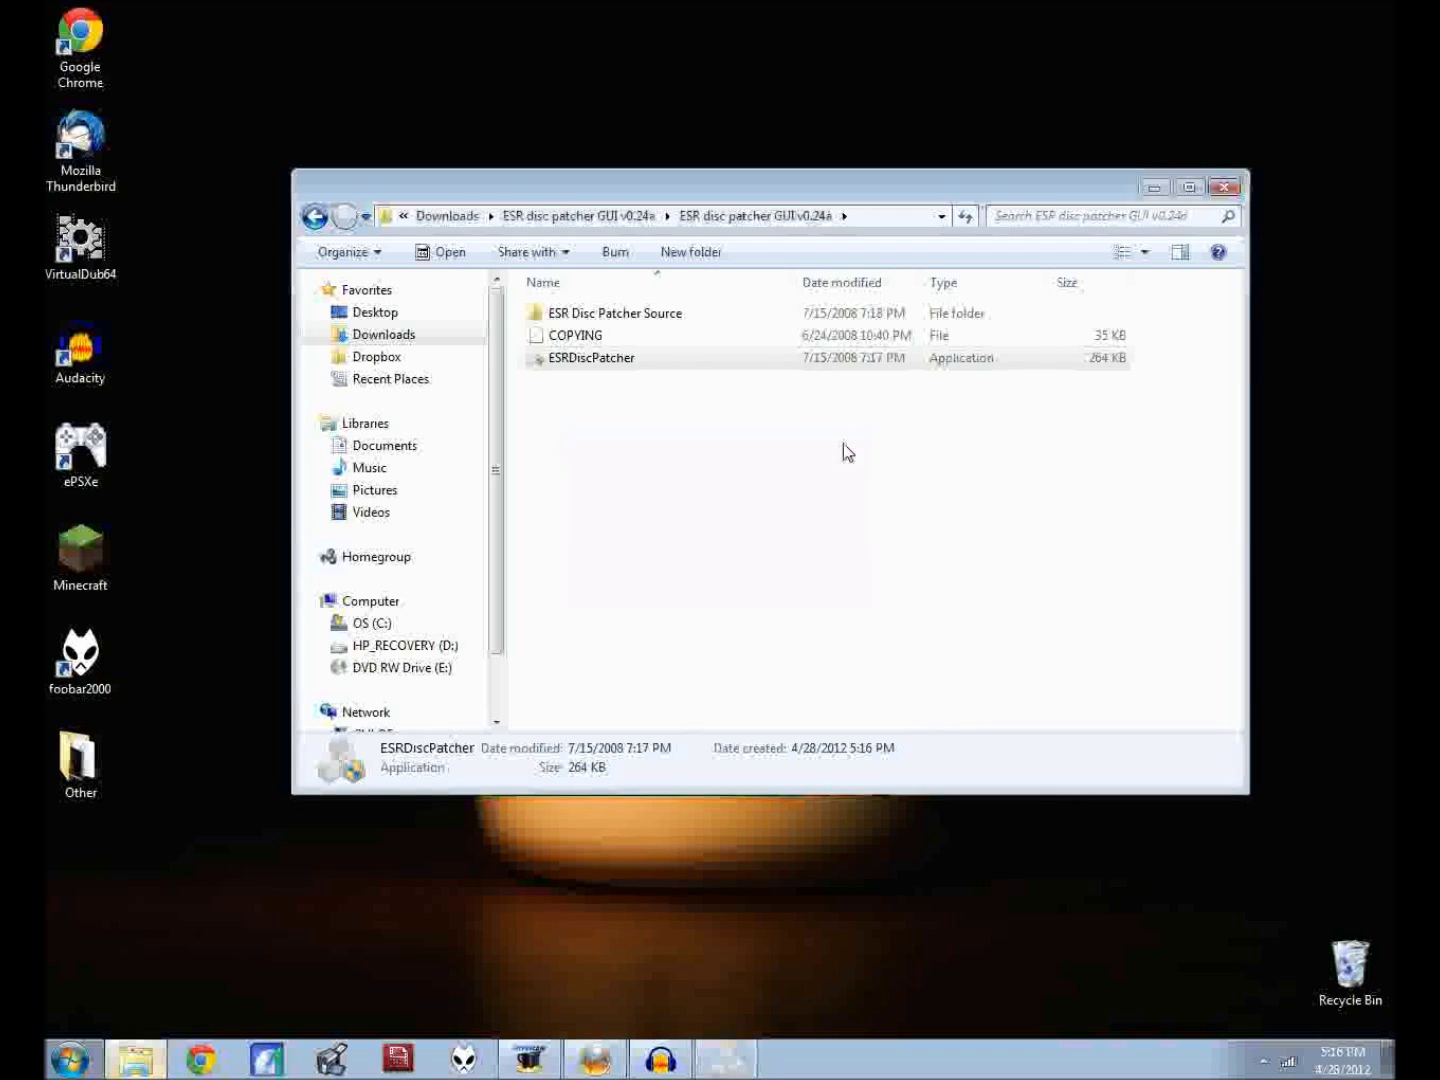
left_click(1189, 187)
left_click(1354, 10)
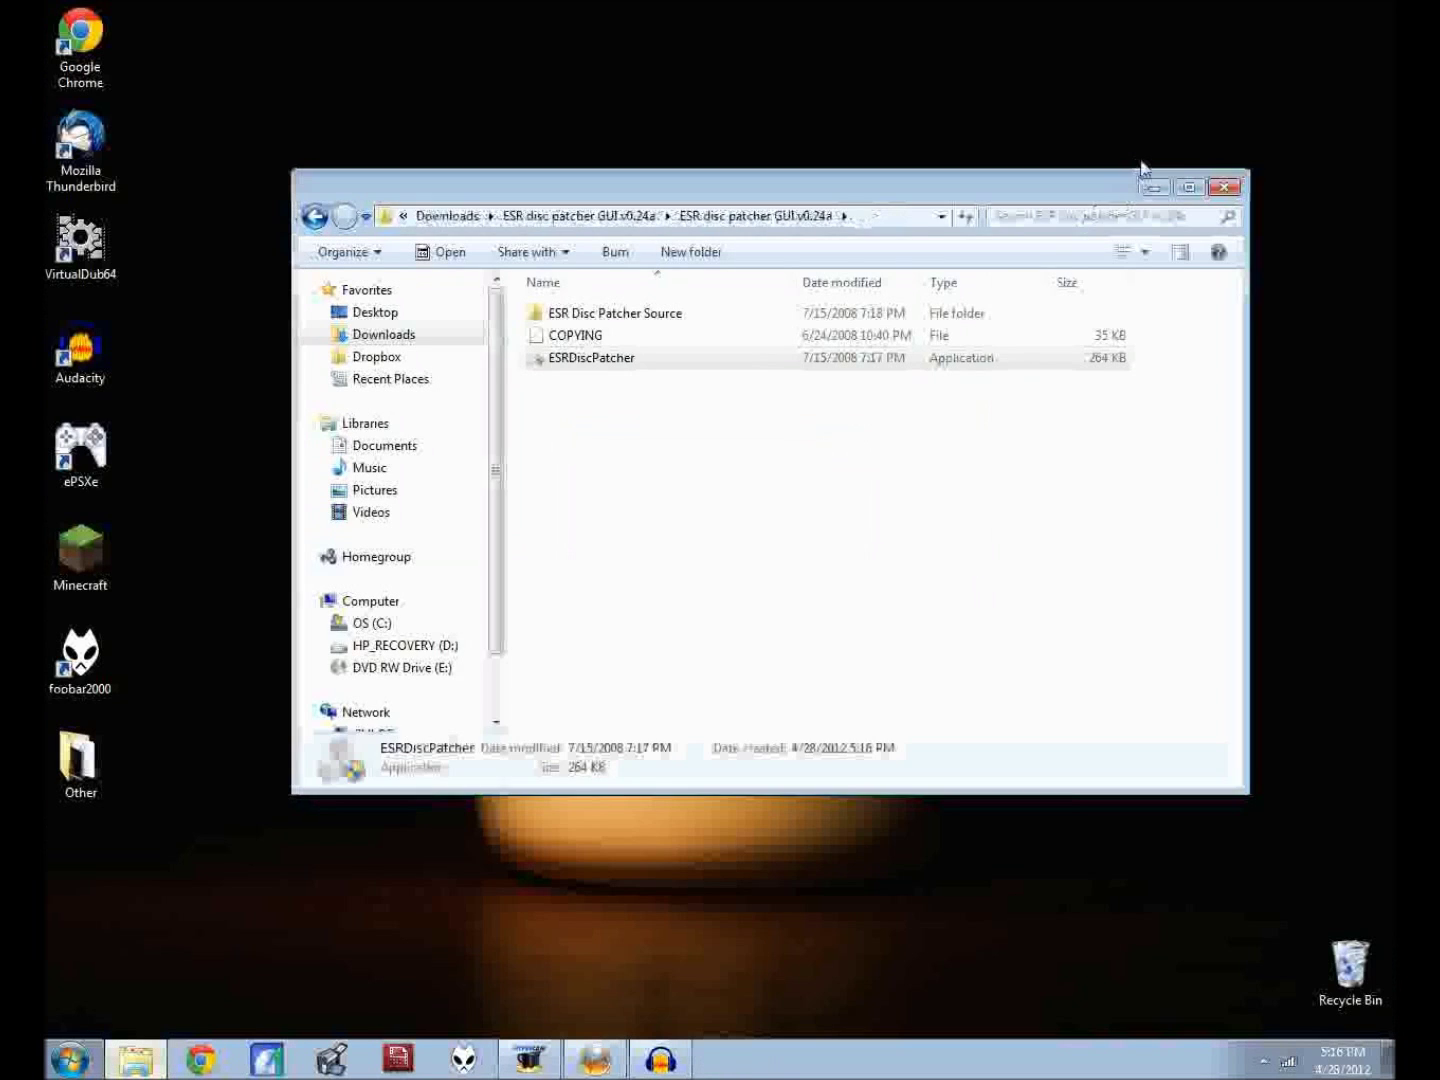
left_click(1222, 185)
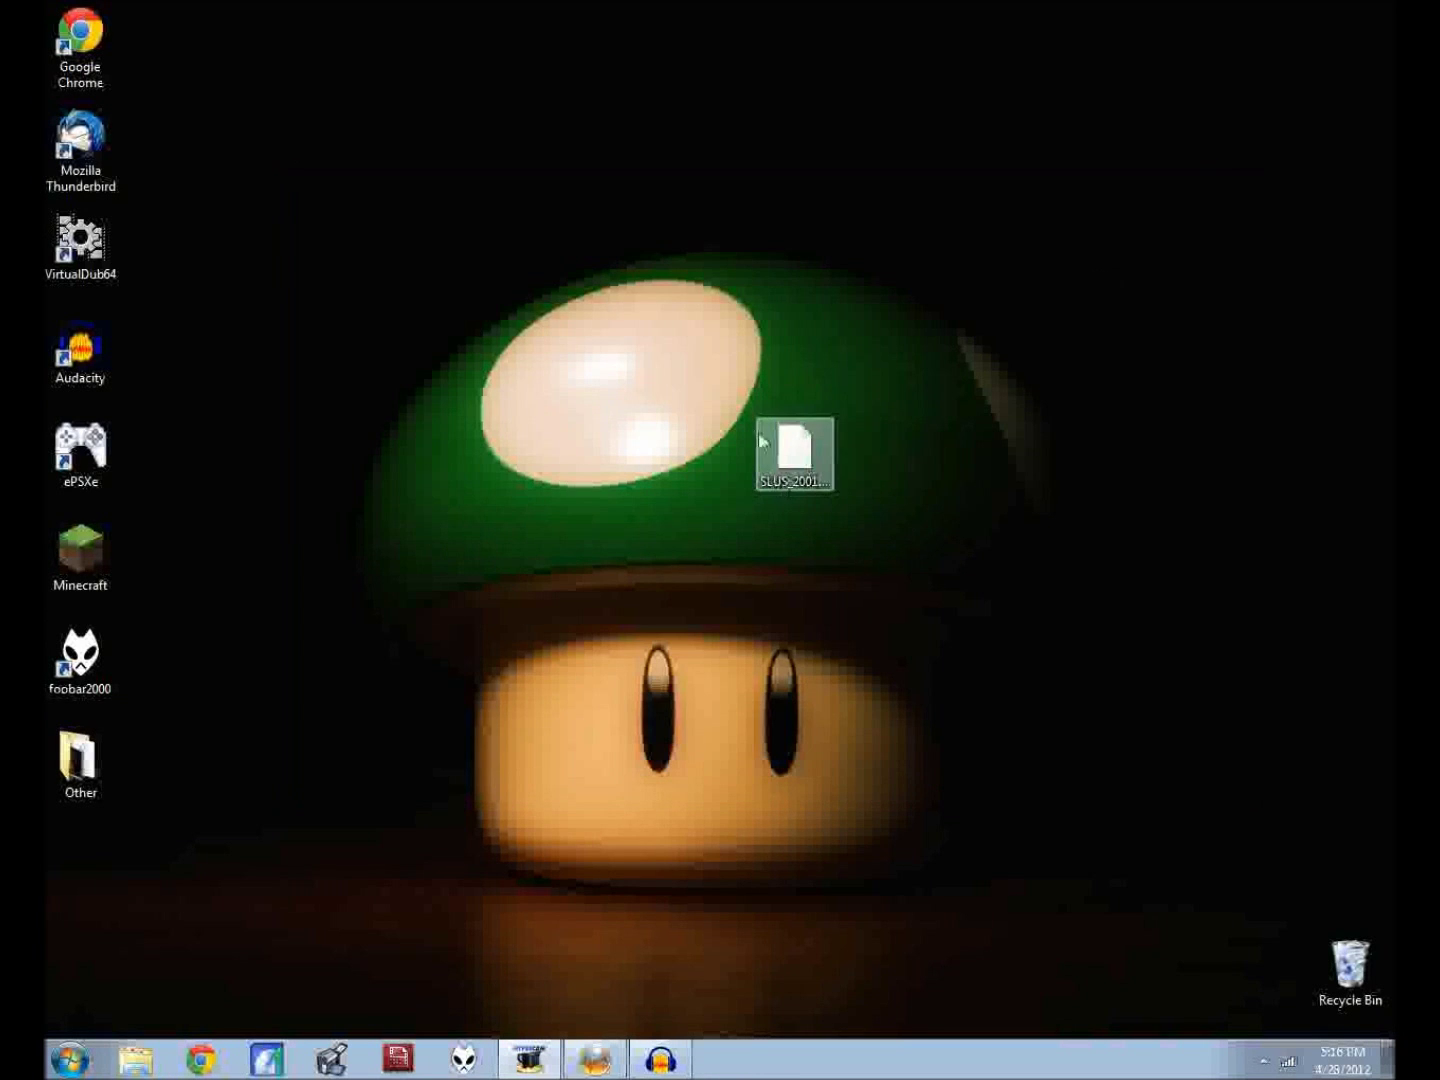
left_click_drag(722, 363, 880, 524)
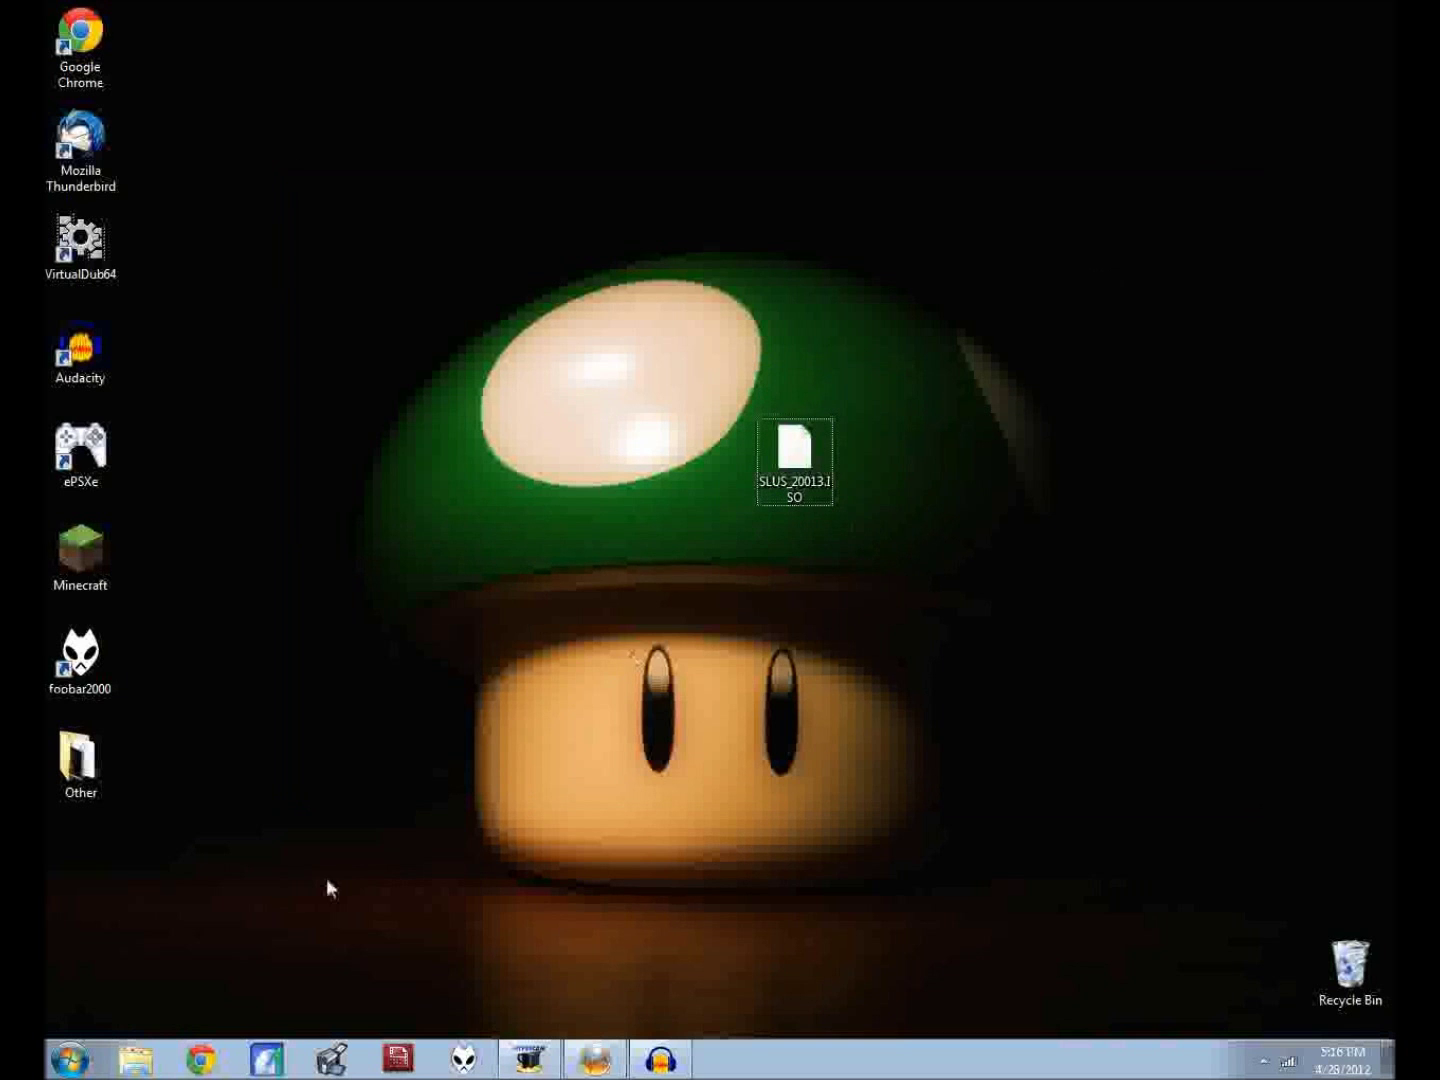
Step: Restore ImgBurn, choose Write image file to disc, and load SLUS_20013.ISO from the desktop as source
left_click(593, 1051)
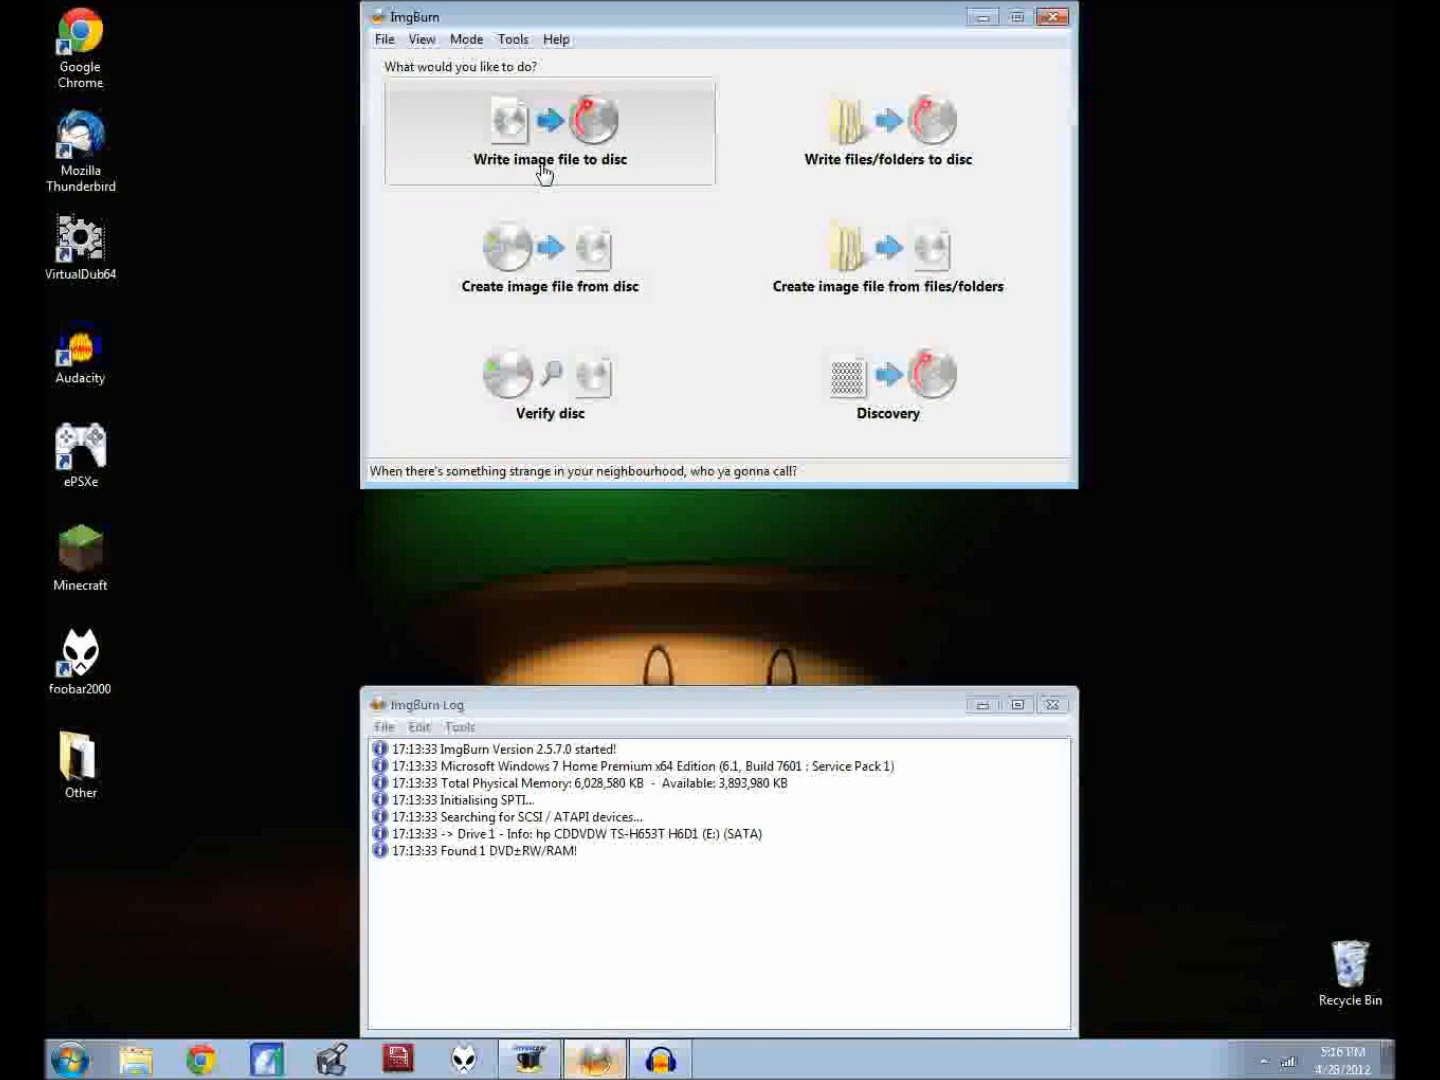
left_click(578, 143)
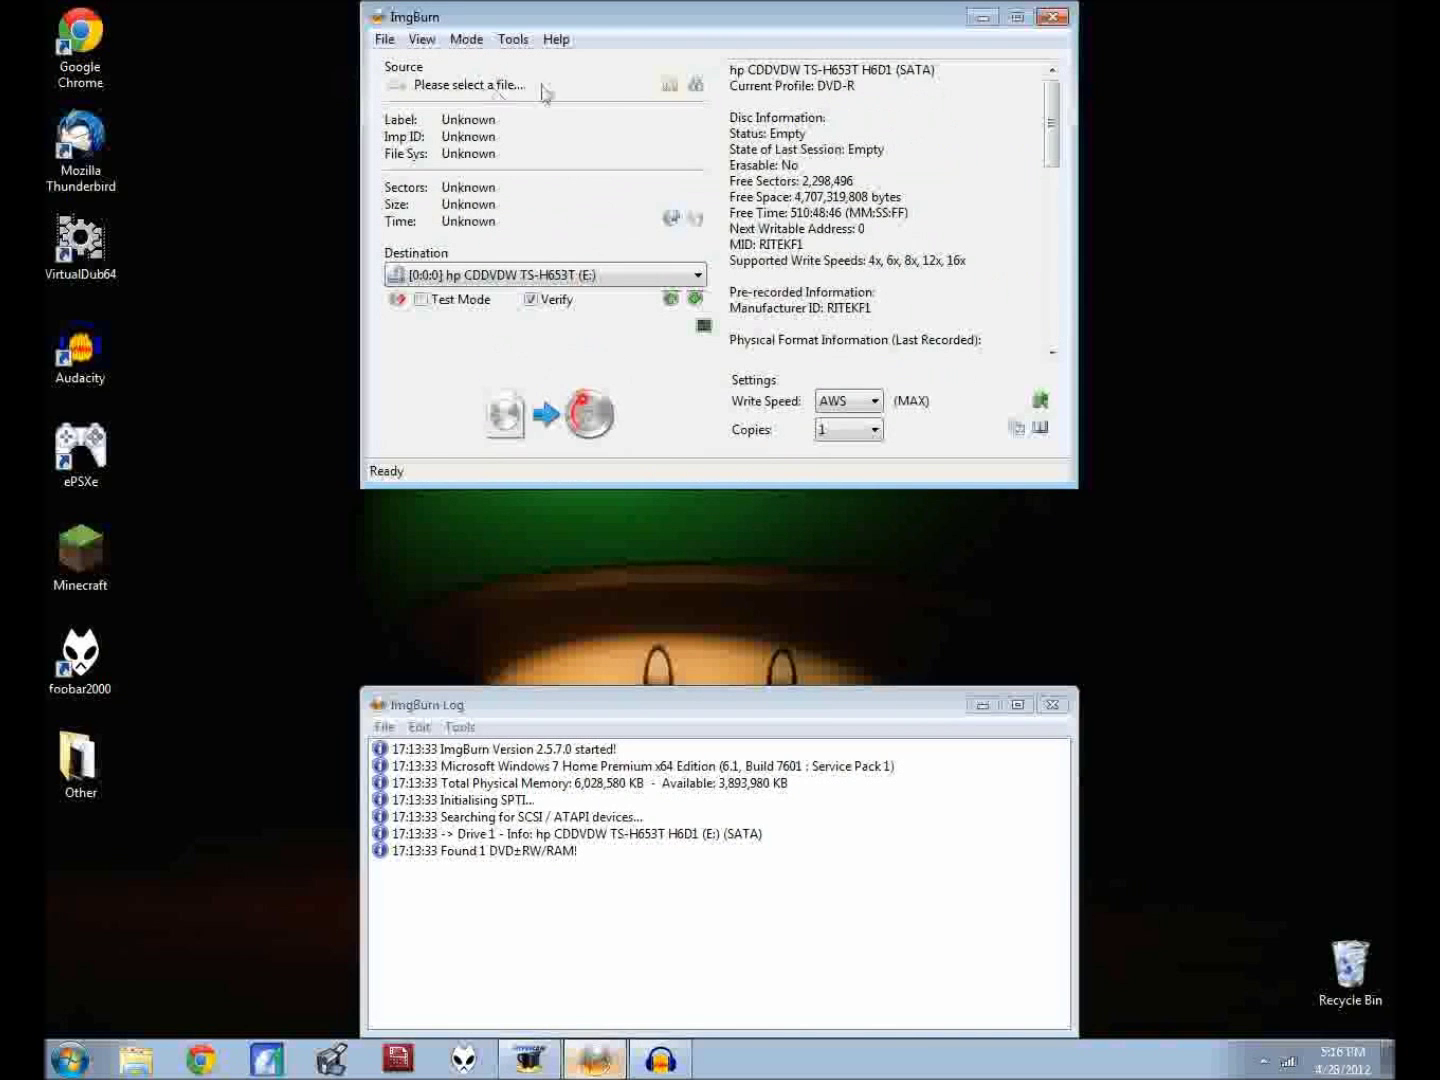
left_click(670, 87)
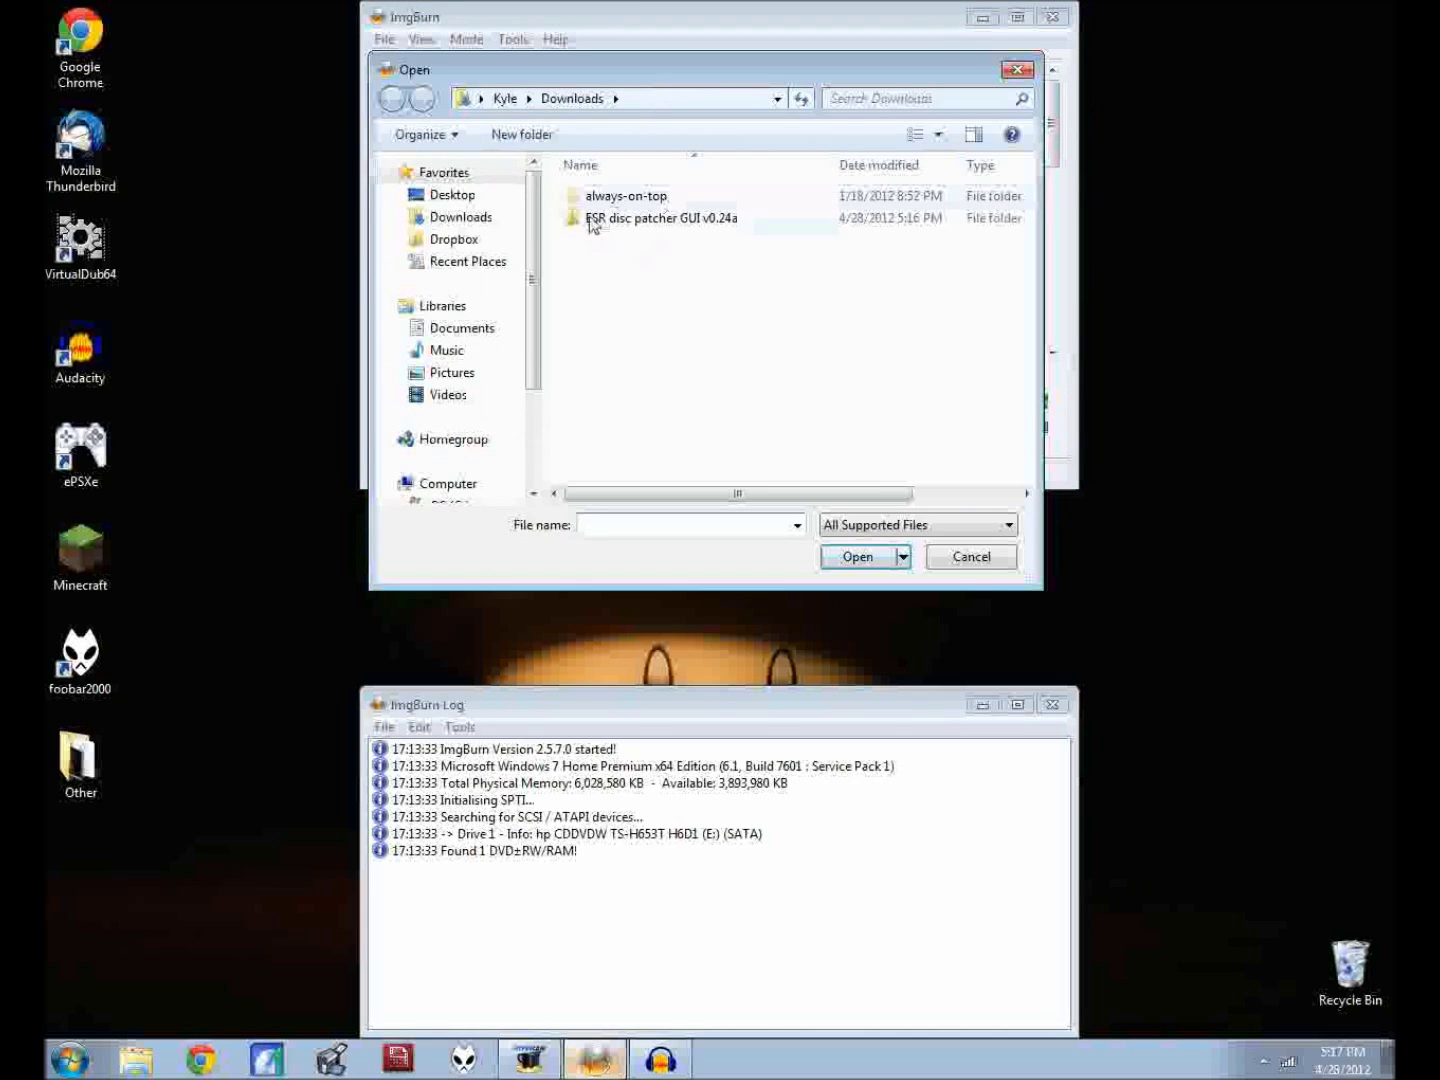
left_click(450, 193)
scroll(838, 388, "down", 2)
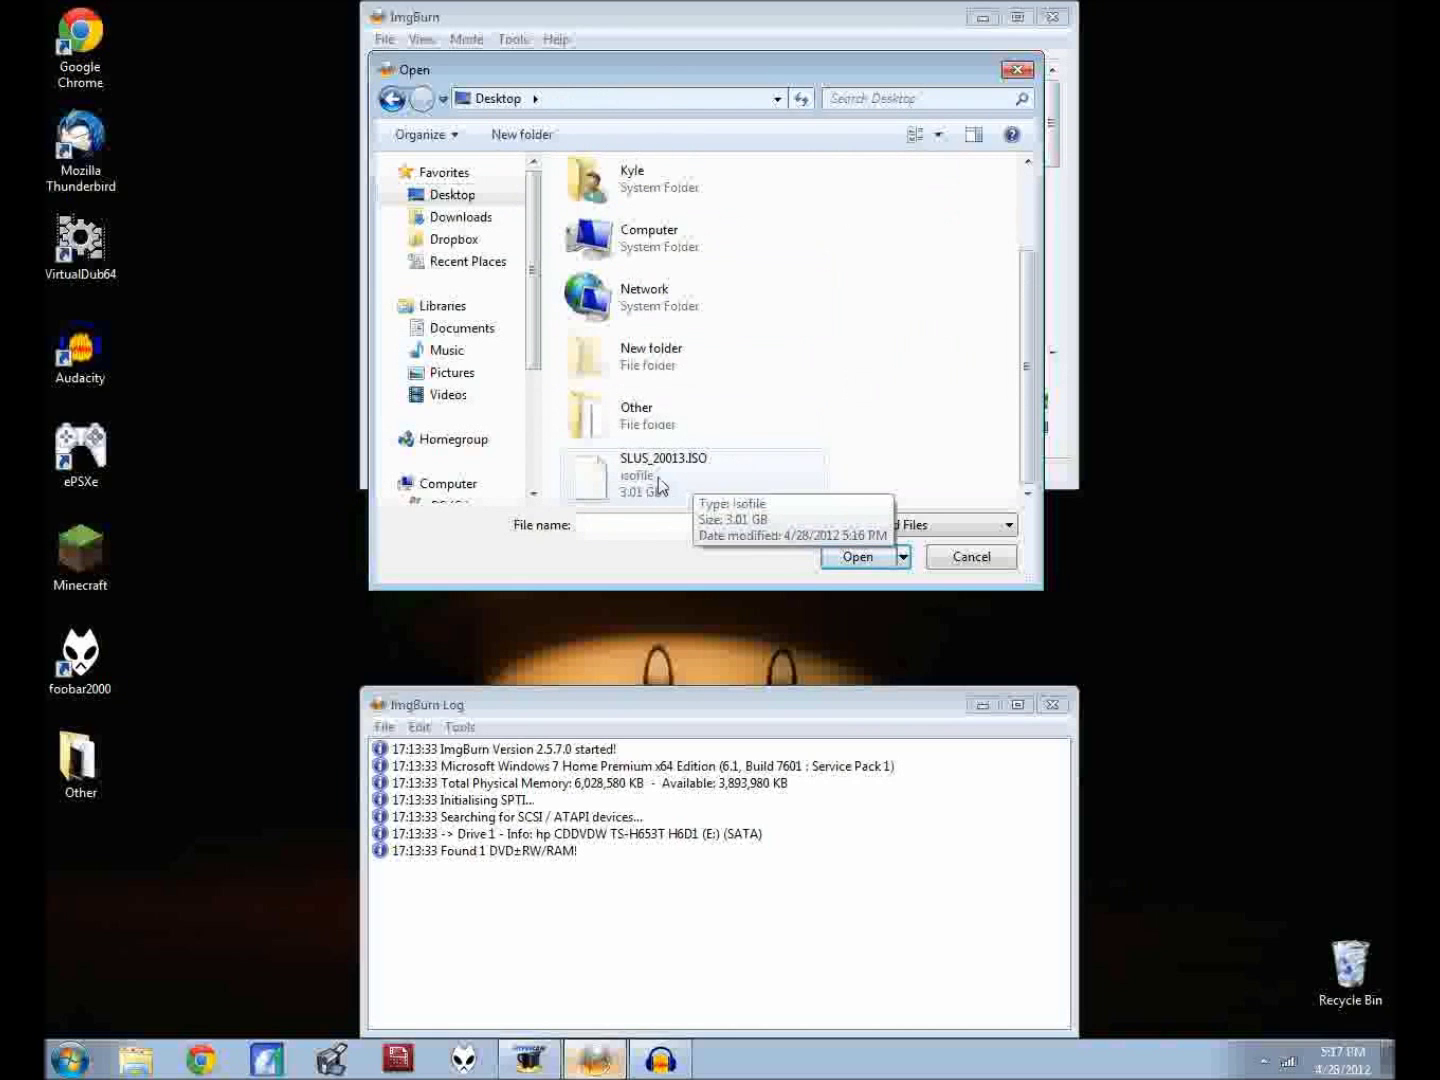
left_click(689, 482)
left_click(845, 556)
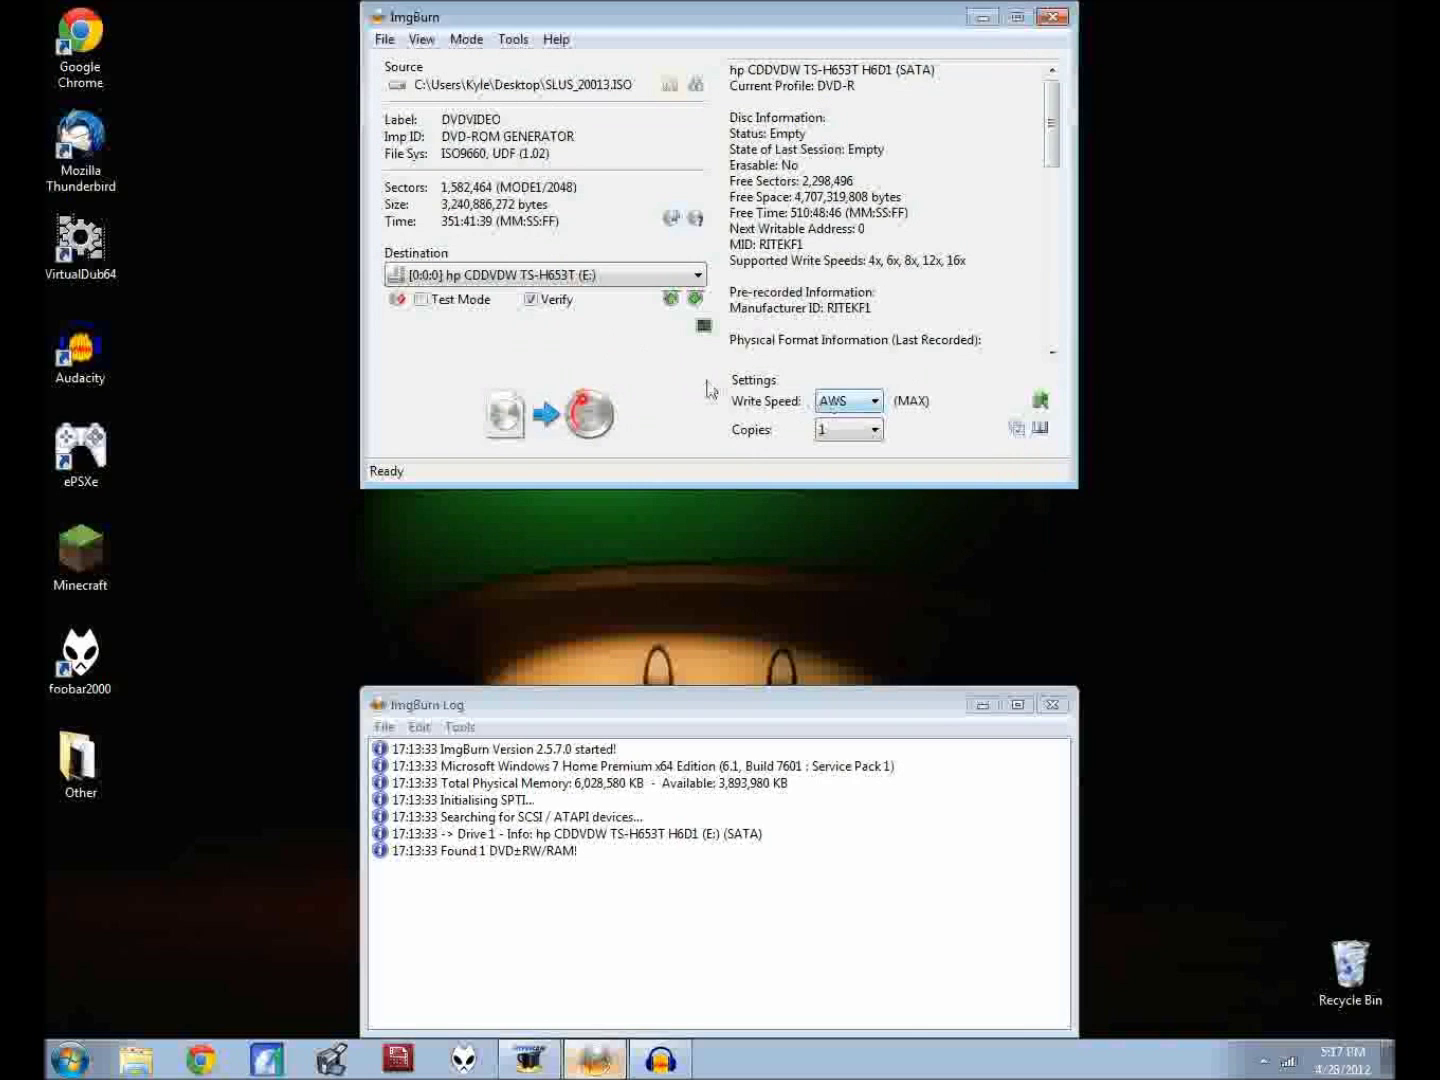
Step: Set ImgBurn's write speed to 4x and start burning the image to the DVD-R
left_click(842, 405)
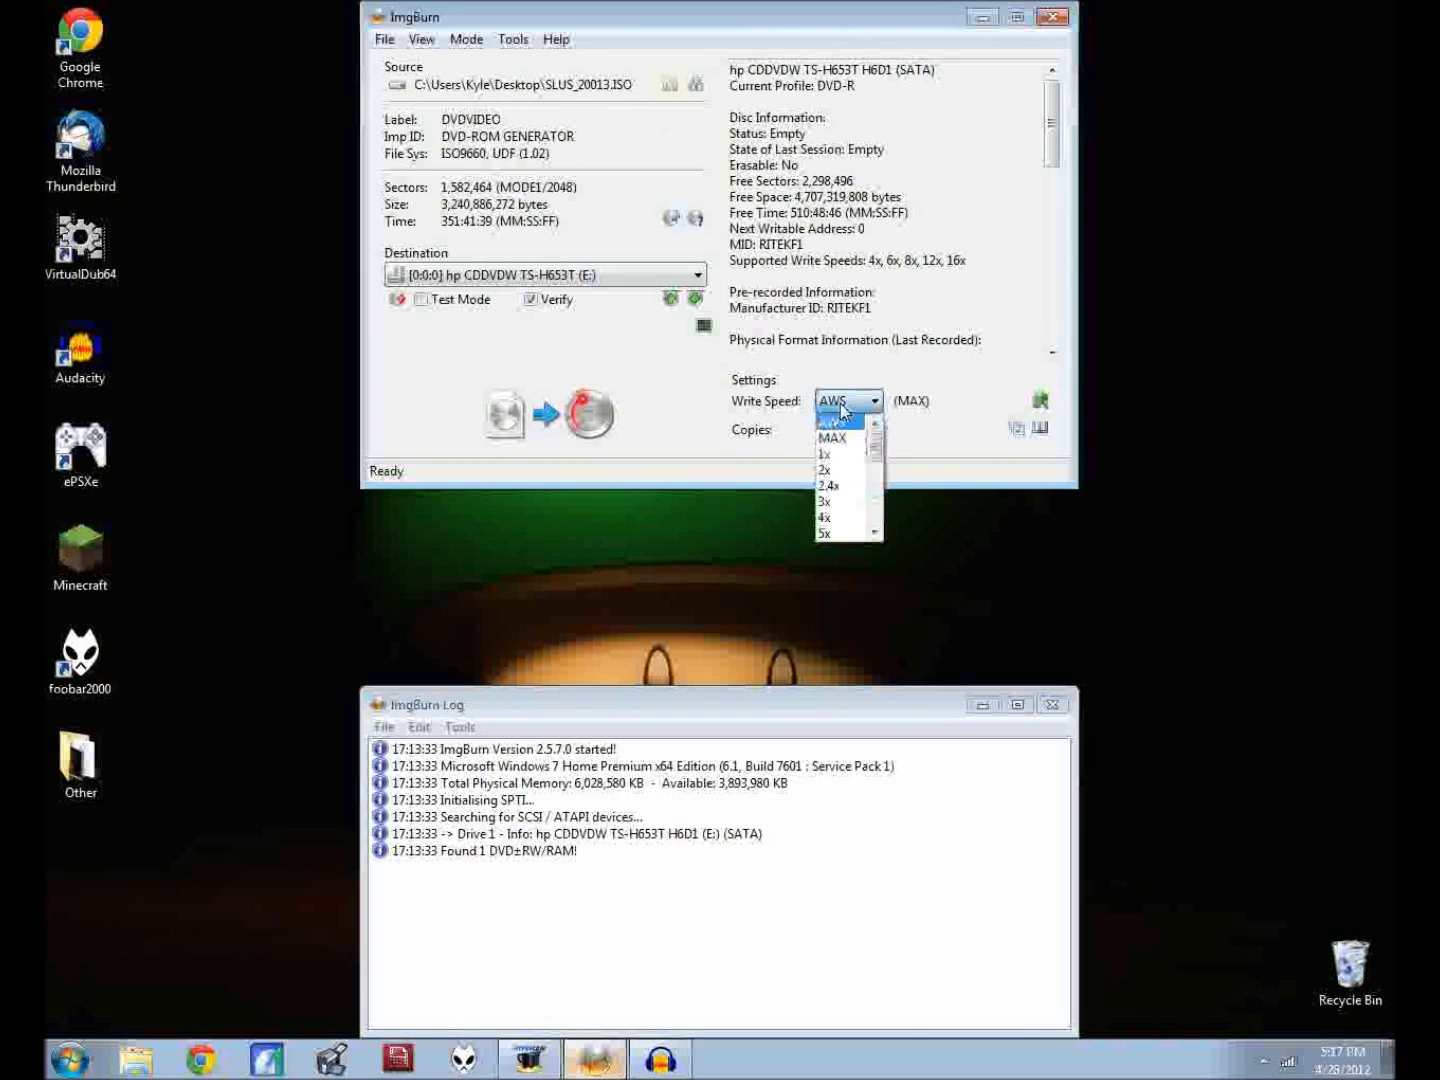
left_click(838, 517)
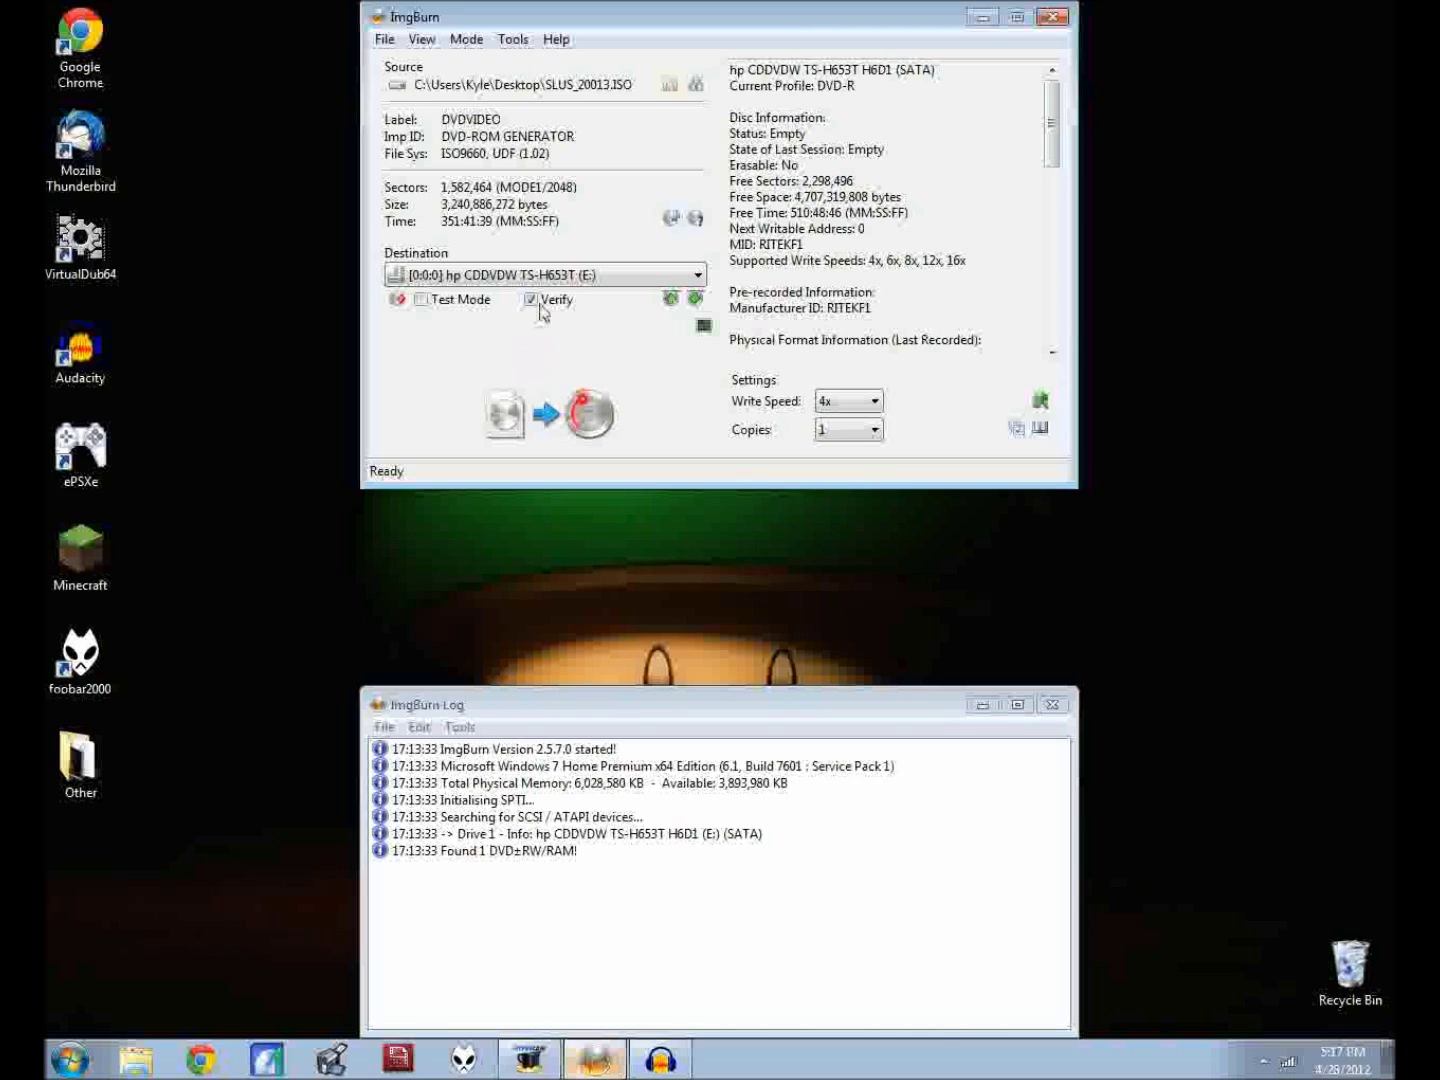
left_click_drag(685, 26, 669, 45)
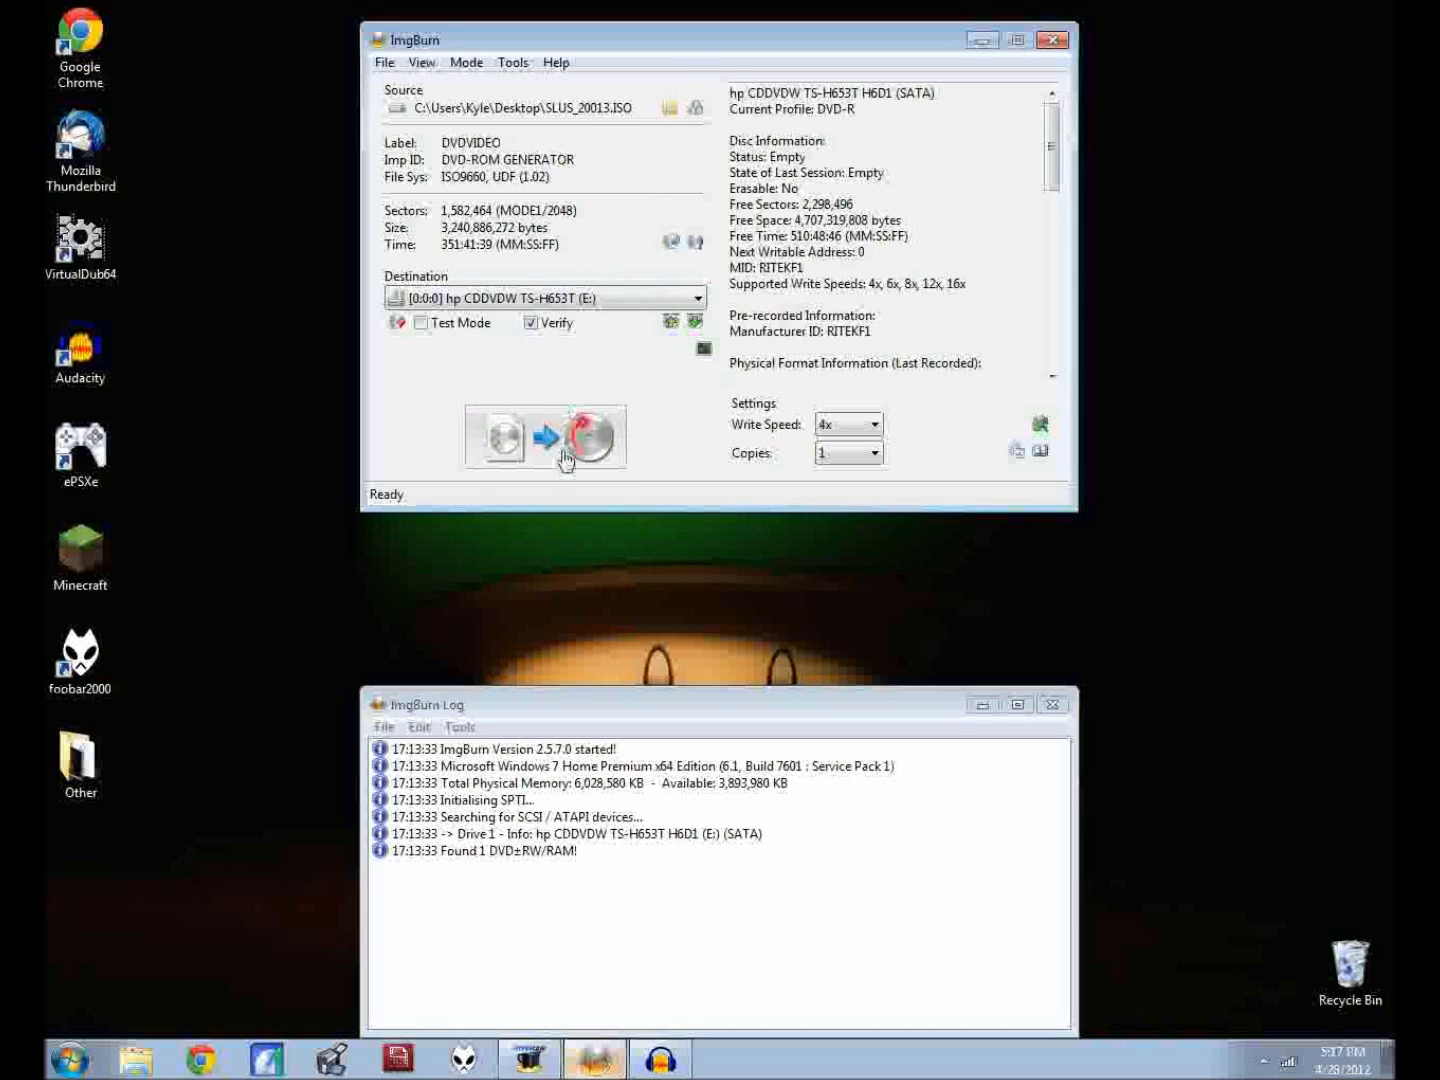
left_click(592, 440)
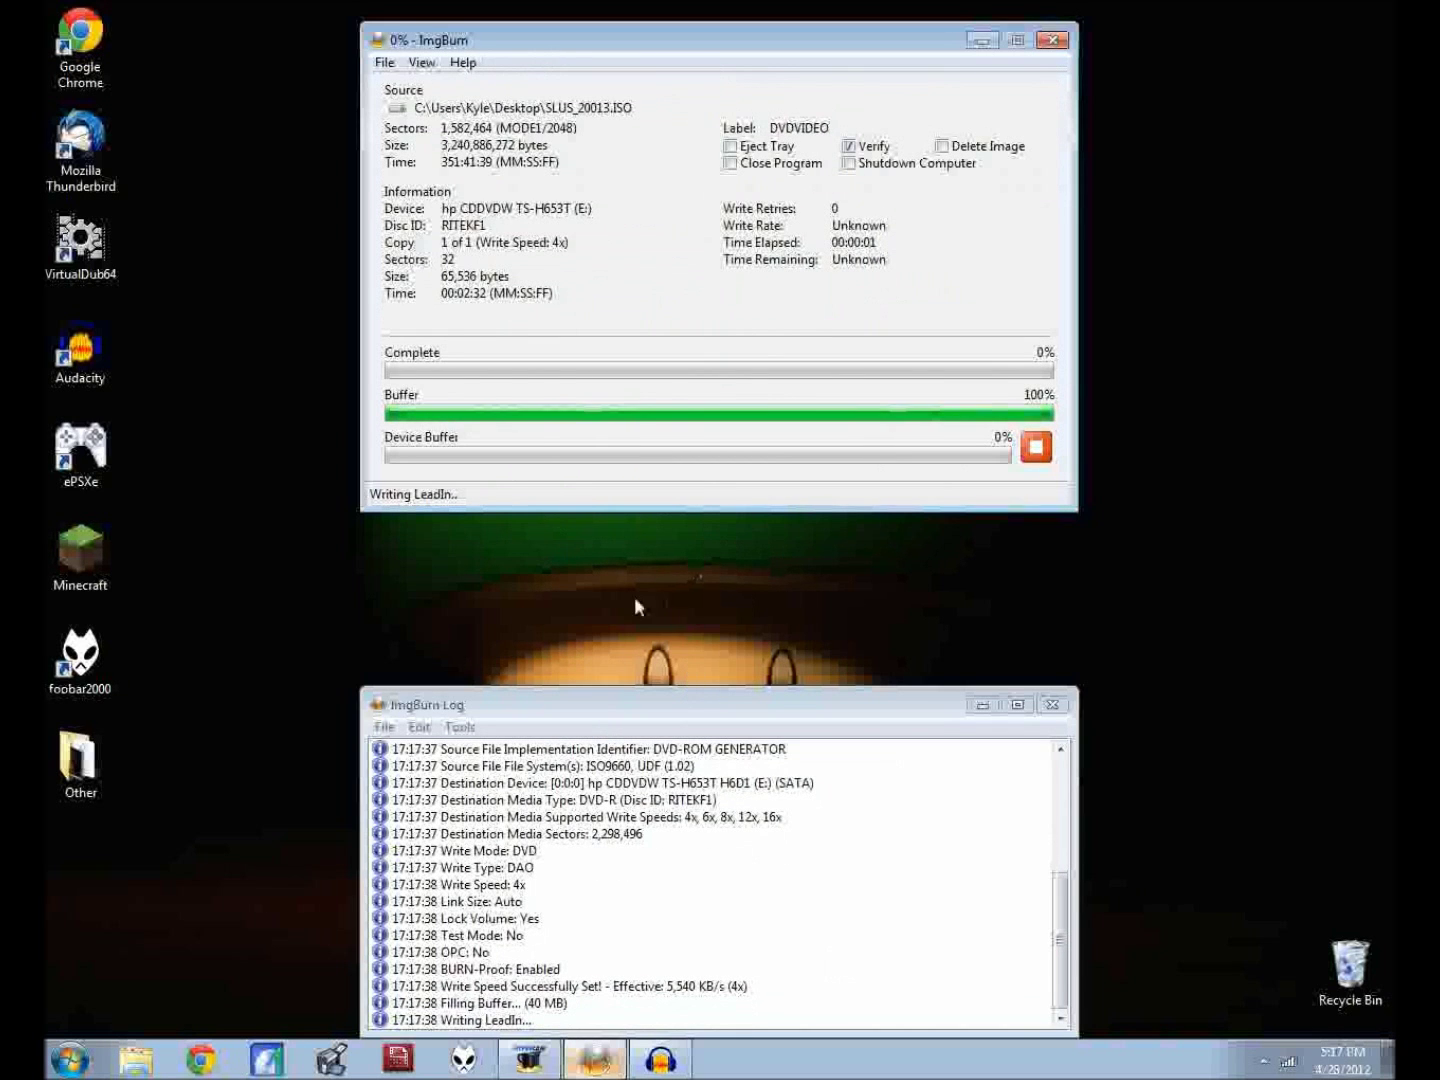
Step: Minimize ImgBurn during the burn, then restore it to watch the lead-in progress
left_click(986, 40)
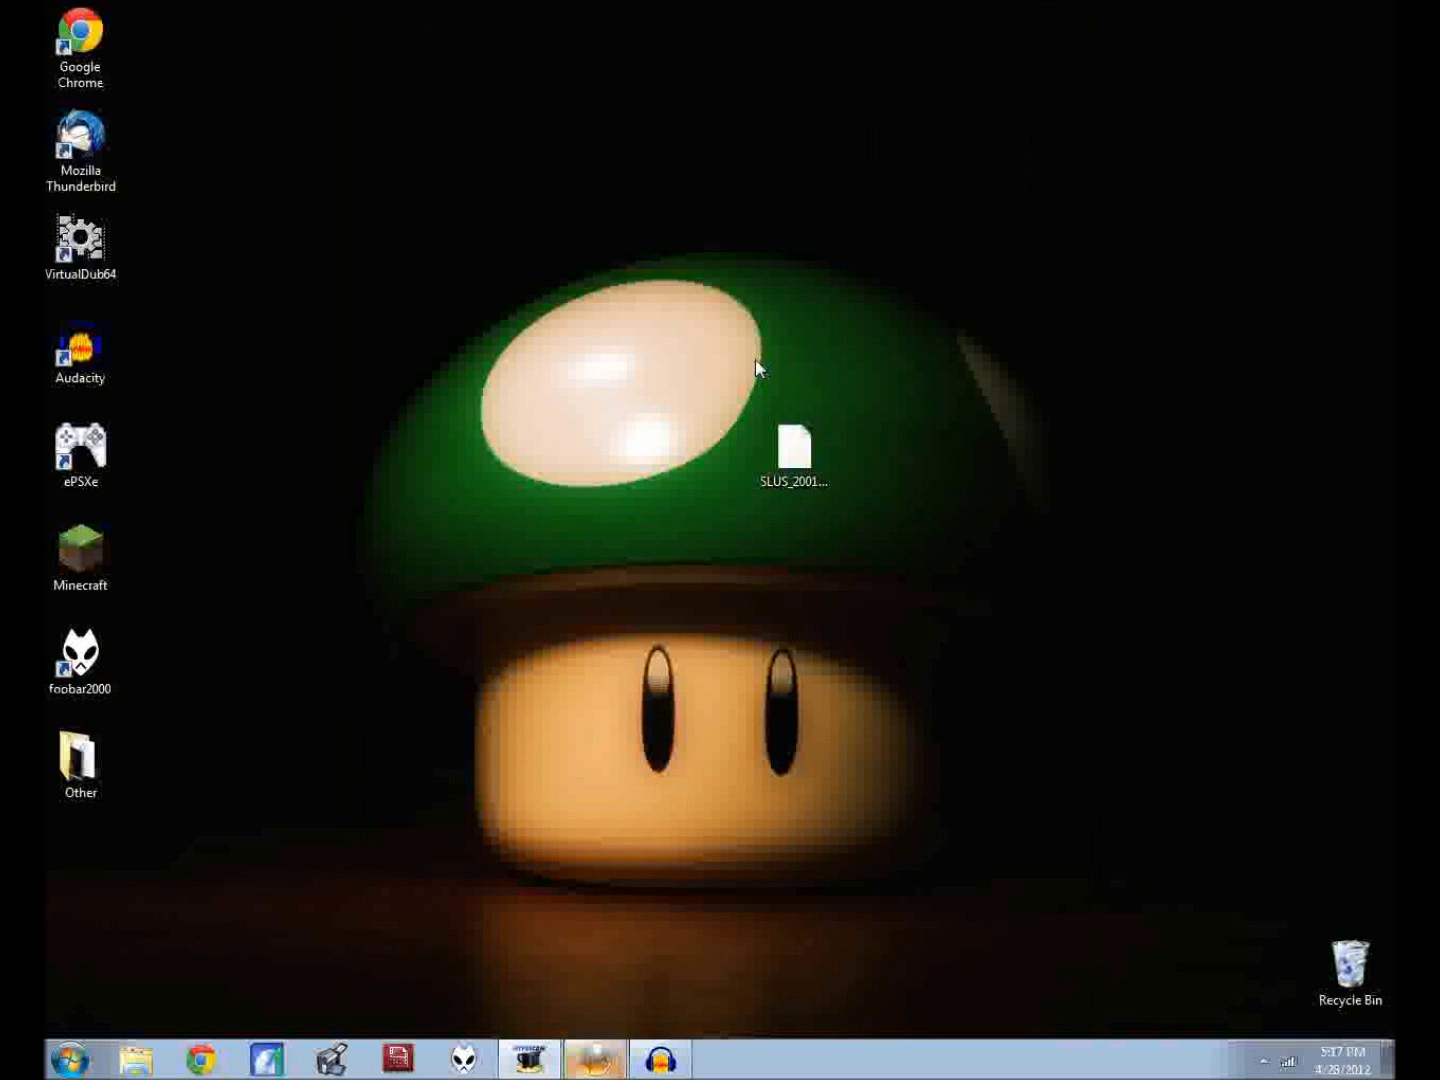
left_click_drag(691, 376, 905, 592)
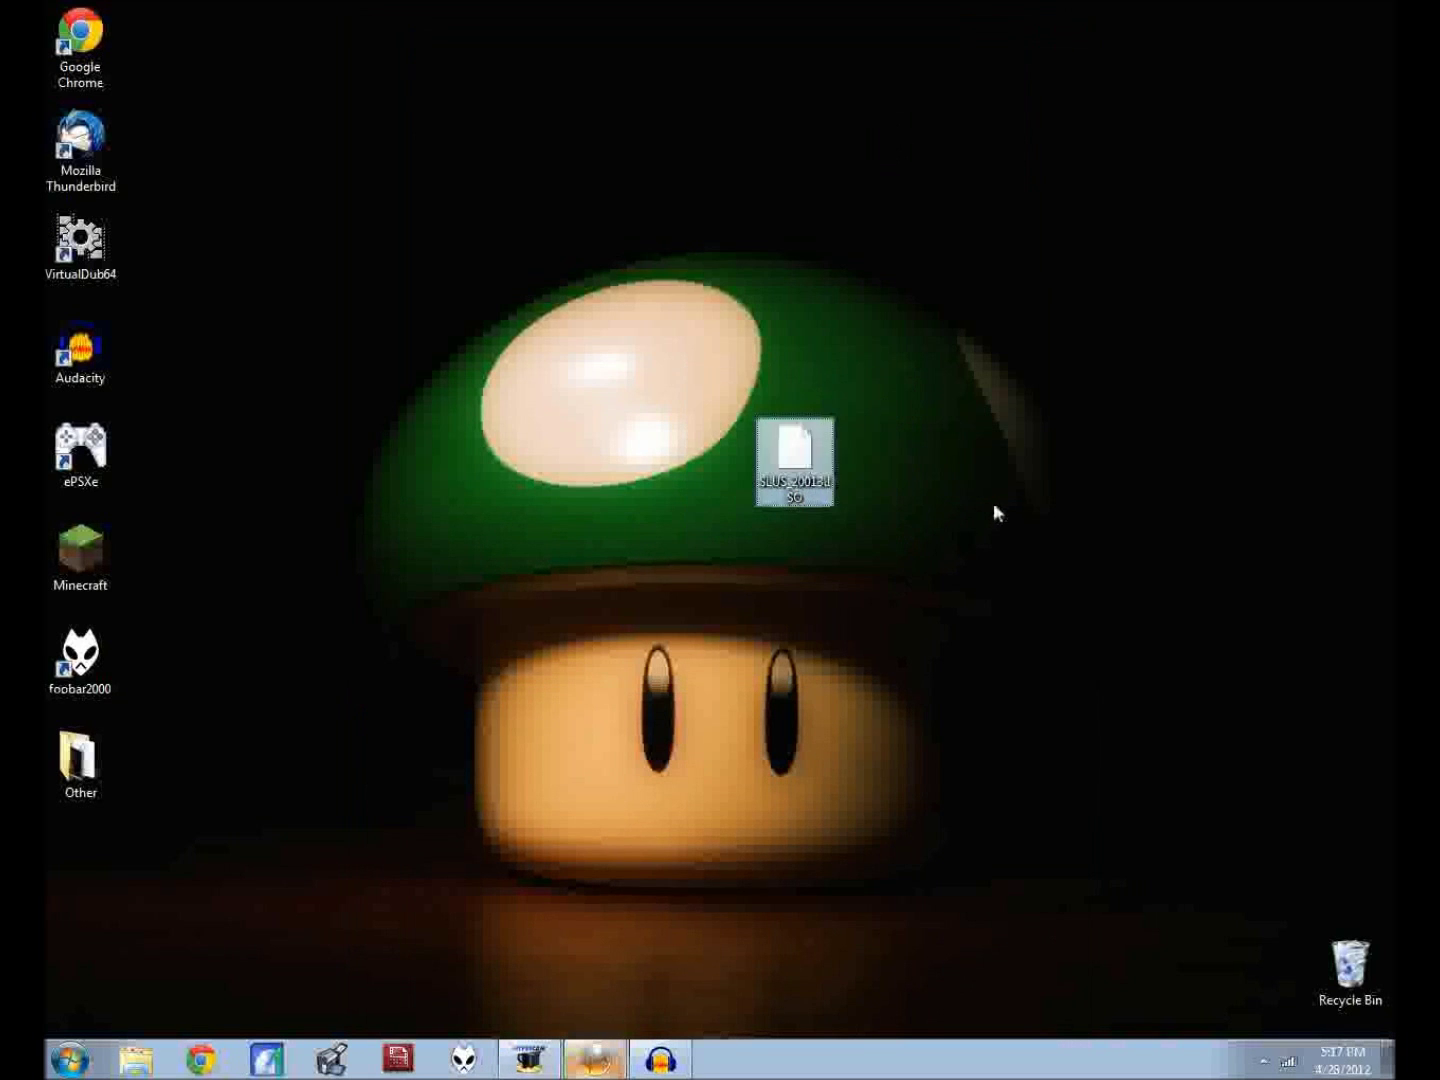
left_click(641, 377)
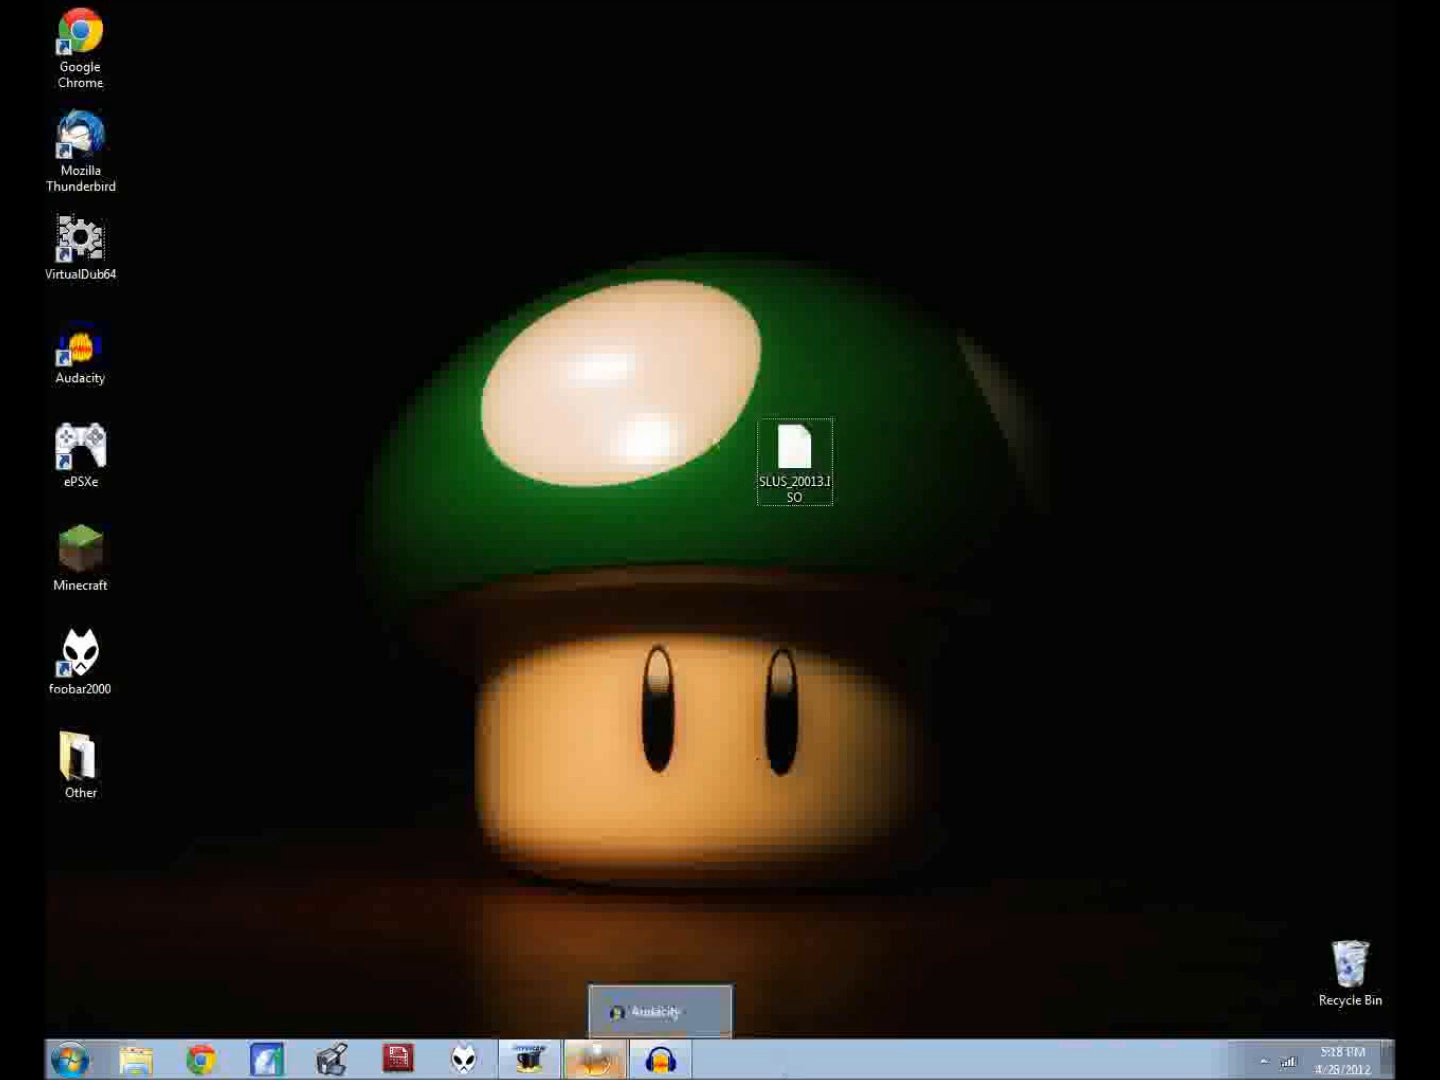
left_click(594, 1058)
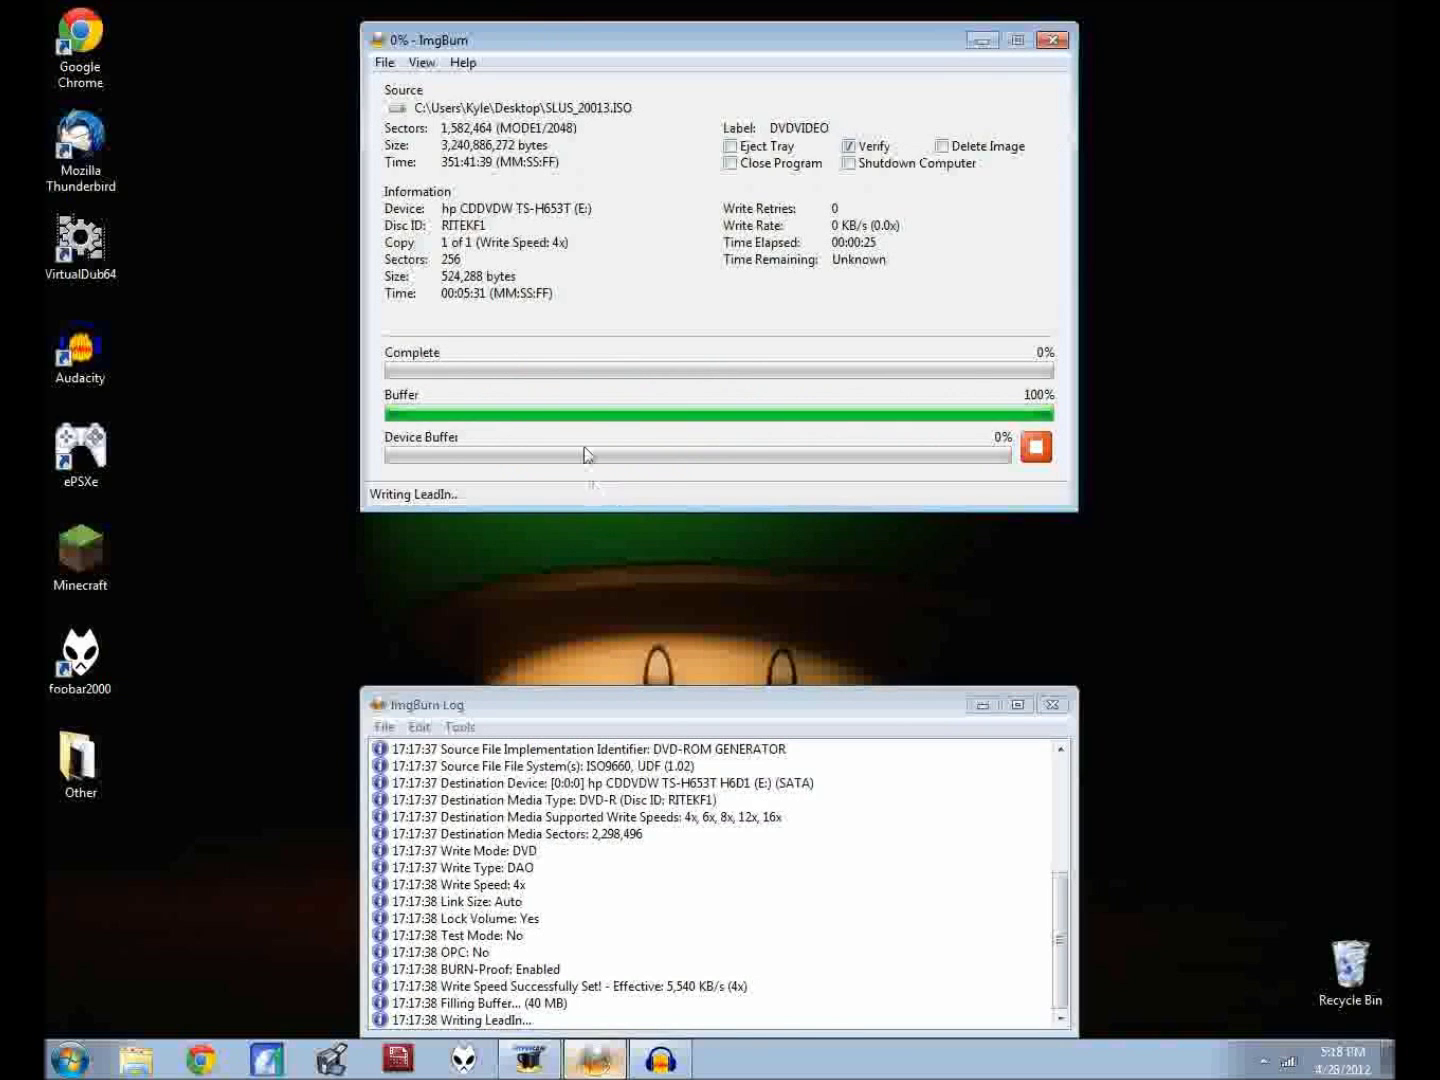